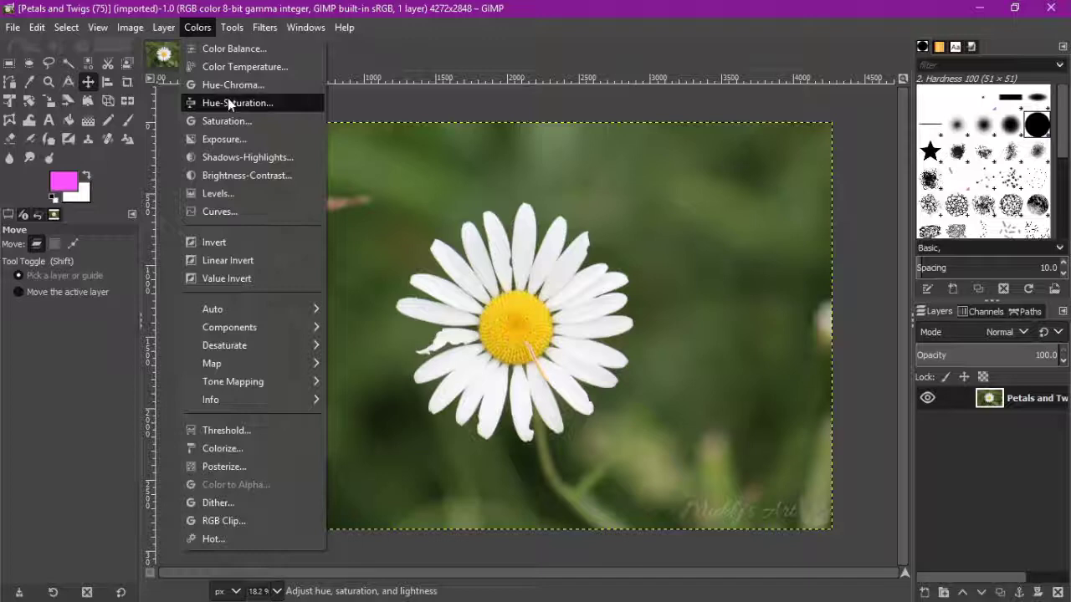
Open the Hue-Saturation adjustment for the daisy photo and set red's saturation to -100
{"action": "left_click", "coordinate": [227, 102]}
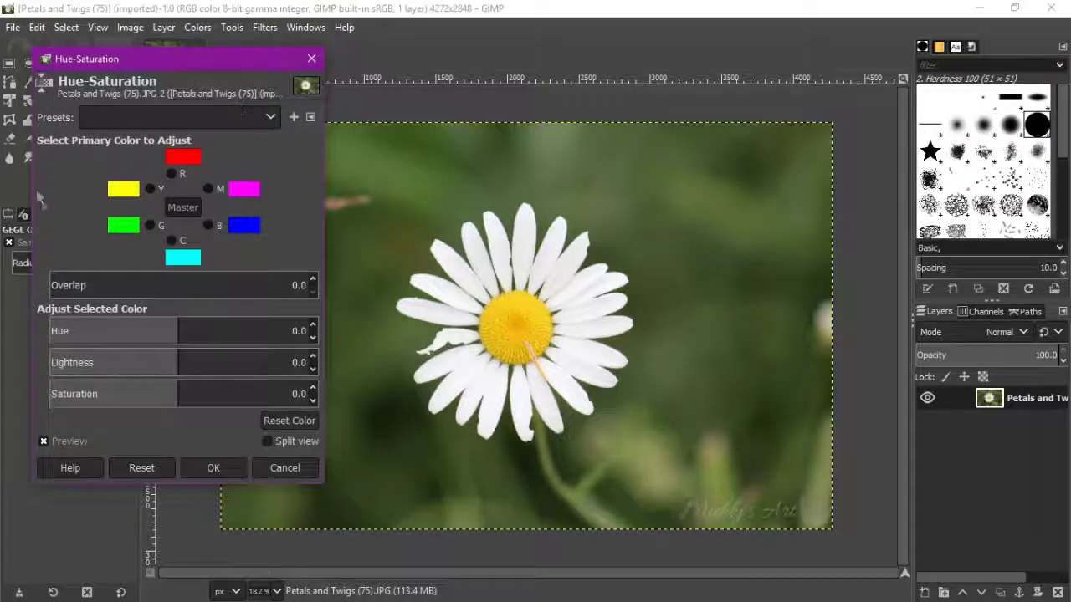
{"action": "left_click_drag", "start_coordinate": [104, 64], "coordinate": [146, 119]}
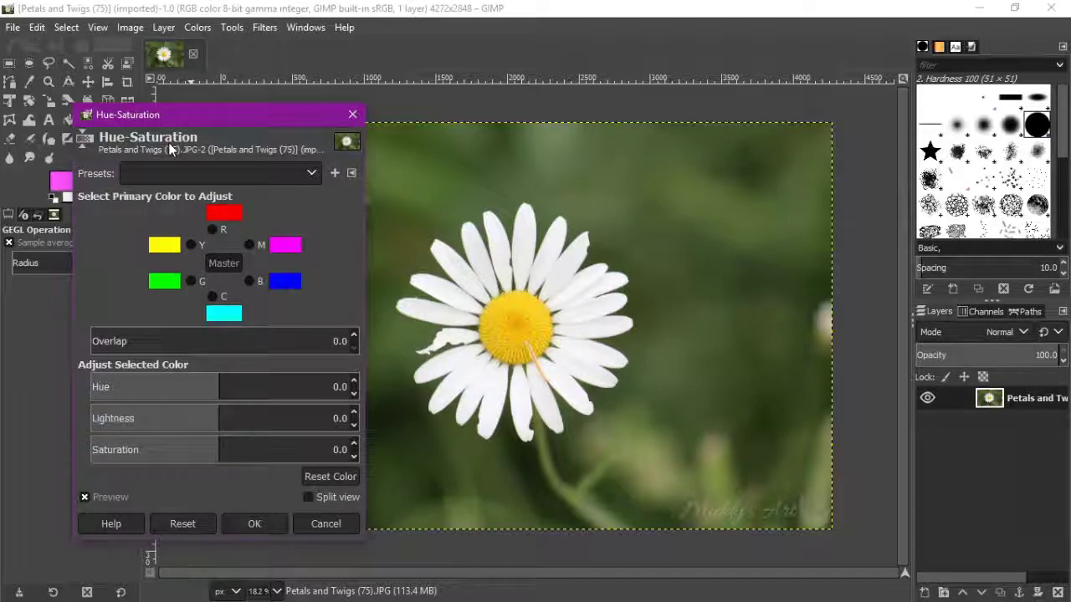
{"action": "left_click", "coordinate": [193, 245]}
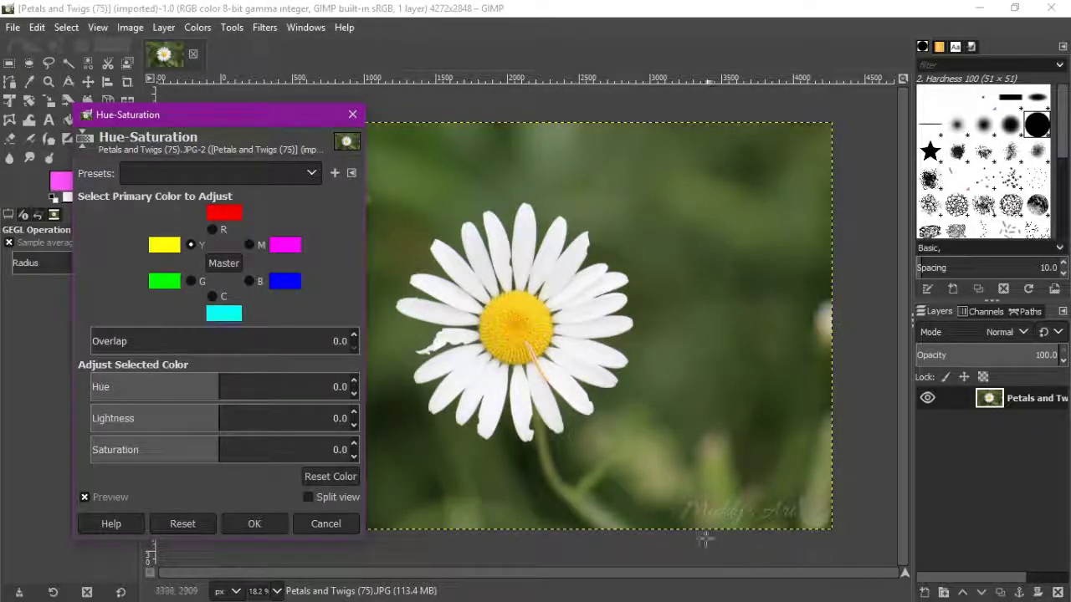
{"action": "left_click", "coordinate": [212, 229]}
{"action": "left_click_drag", "start_coordinate": [155, 450], "coordinate": [84, 451]}
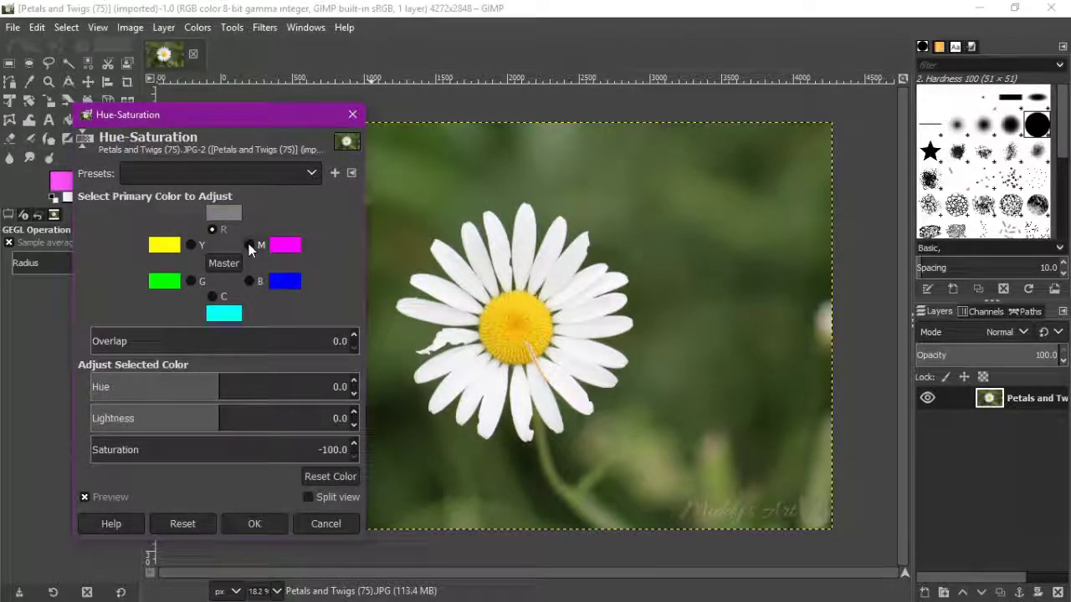
Set the saturation of magenta, blue and cyan to -100
{"action": "left_click", "coordinate": [248, 243]}
{"action": "left_click_drag", "start_coordinate": [167, 450], "coordinate": [88, 452]}
{"action": "left_click", "coordinate": [250, 282]}
{"action": "left_click", "coordinate": [212, 297]}
{"action": "left_click_drag", "start_coordinate": [176, 449], "coordinate": [88, 450]}
Set green's saturation to -100, leave yellow unadjusted, and apply the Hue-Saturation adjustment
{"action": "left_click", "coordinate": [190, 281]}
{"action": "left_click_drag", "start_coordinate": [172, 445], "coordinate": [10, 432]}
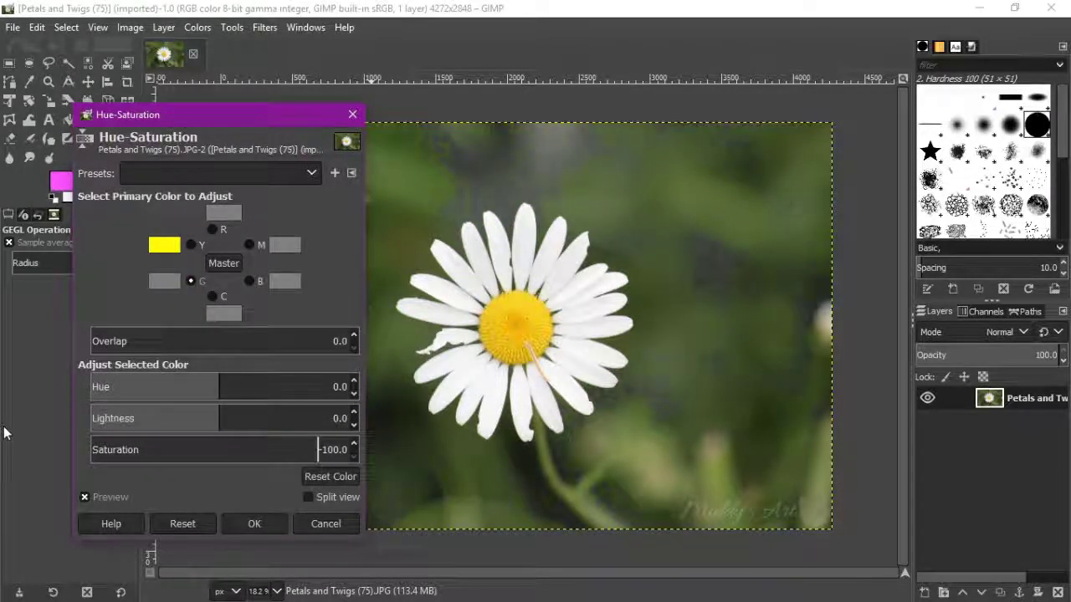
{"action": "left_click", "coordinate": [218, 449]}
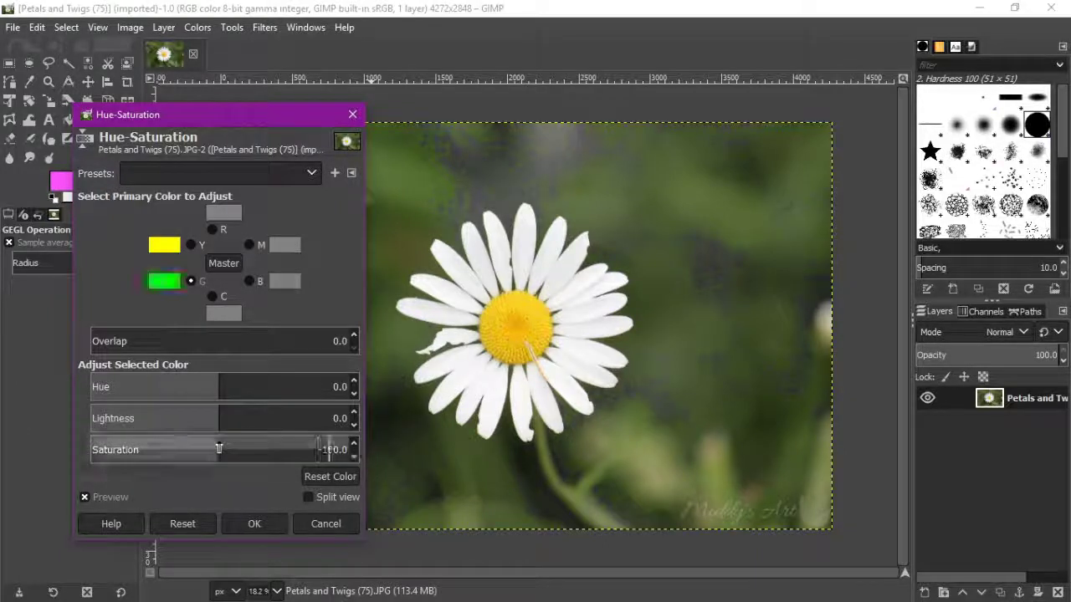
{"action": "left_click_drag", "start_coordinate": [138, 450], "coordinate": [9, 452]}
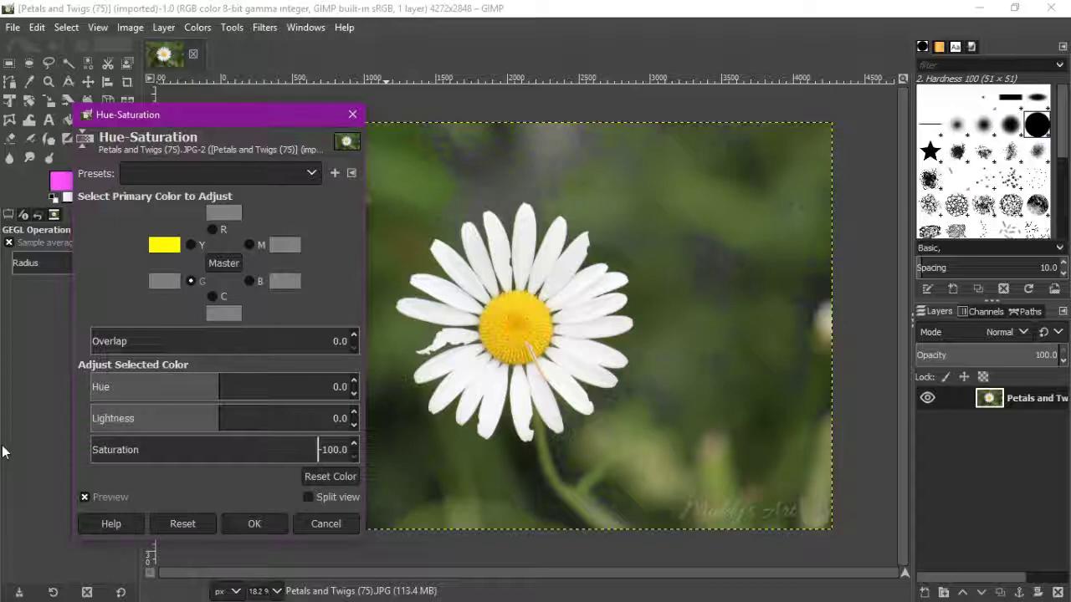
{"action": "left_click", "coordinate": [191, 244]}
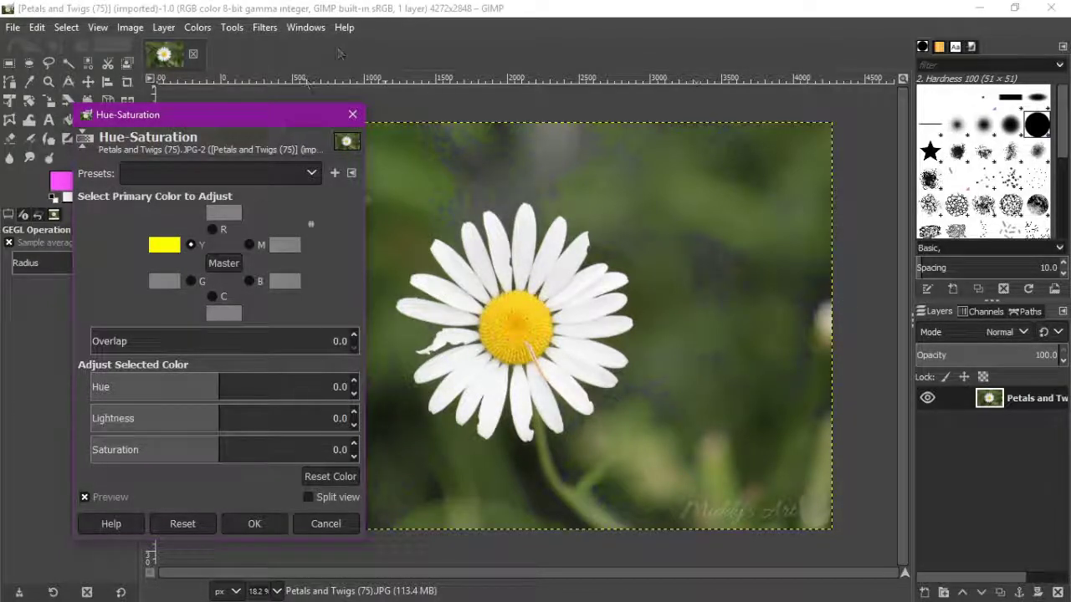
{"action": "left_click", "coordinate": [270, 526]}
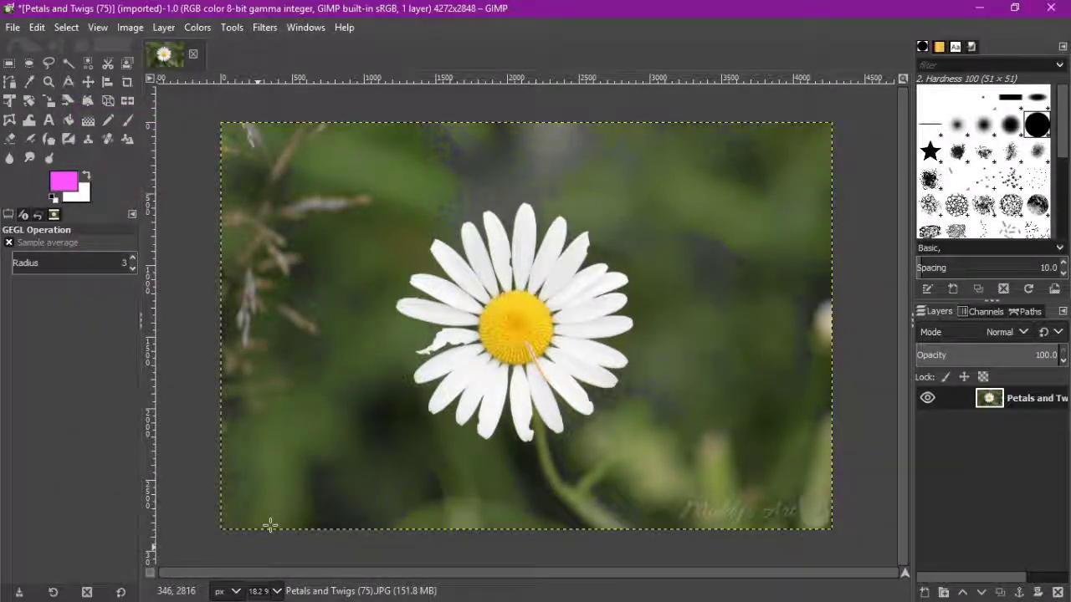
Add a transparent 4272 × 2848 px layer in Normal mode above the photo
{"action": "left_click", "coordinate": [163, 27]}
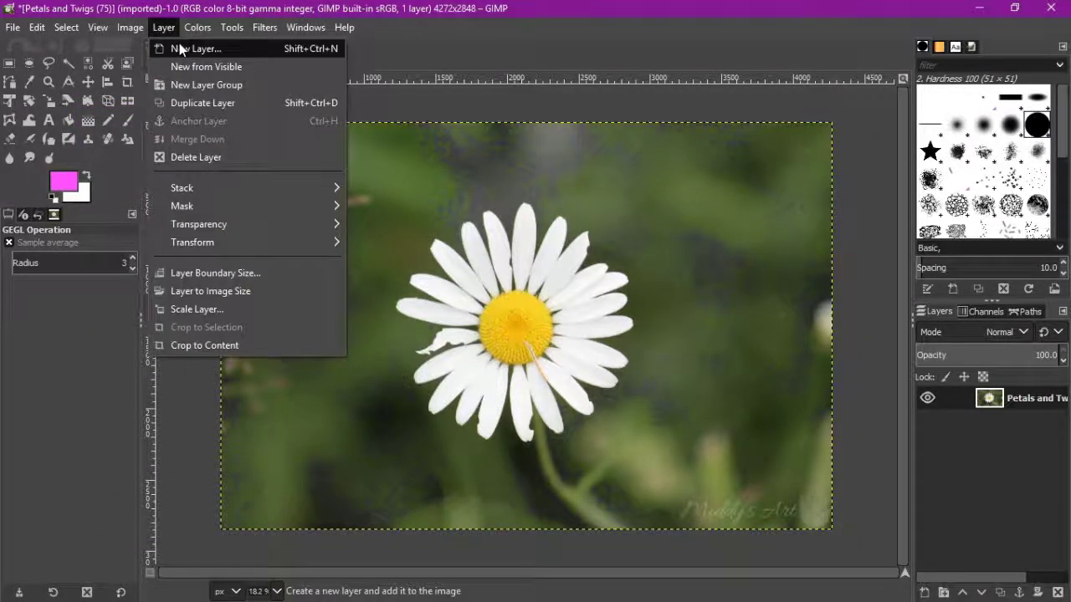
{"action": "left_click", "coordinate": [179, 43]}
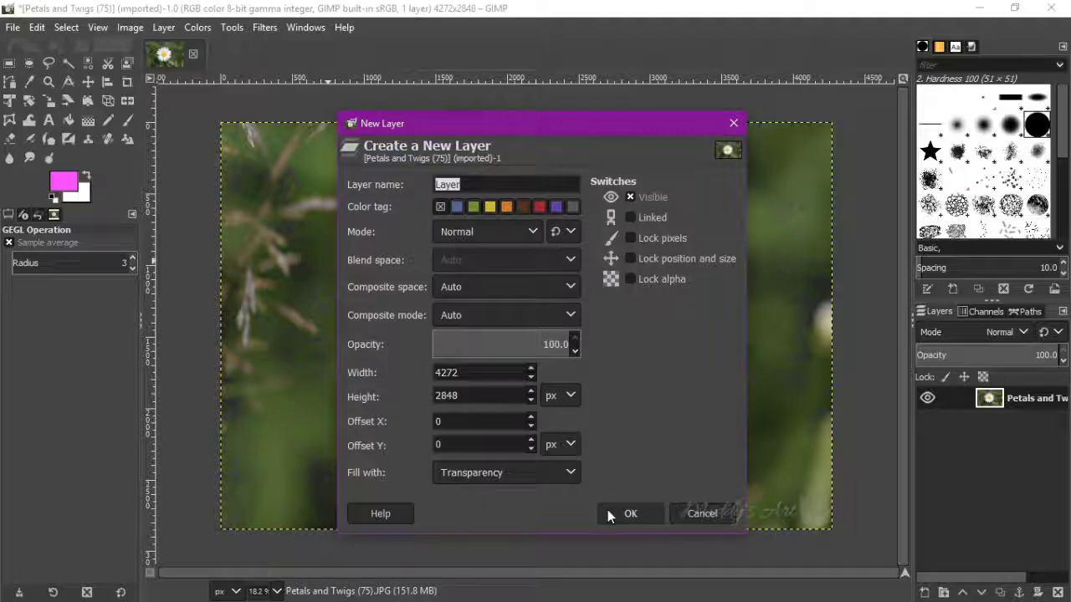
{"action": "left_click", "coordinate": [609, 512]}
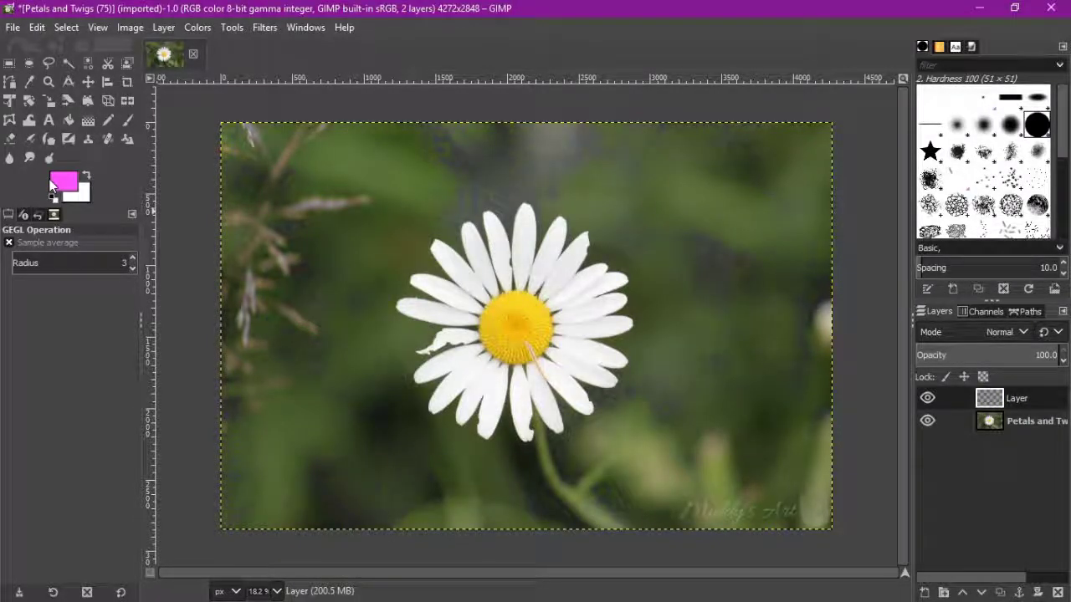
Change the foreground colour to black (000000)
{"action": "left_click", "coordinate": [66, 182]}
{"action": "left_click_drag", "start_coordinate": [76, 181], "coordinate": [75, 251]}
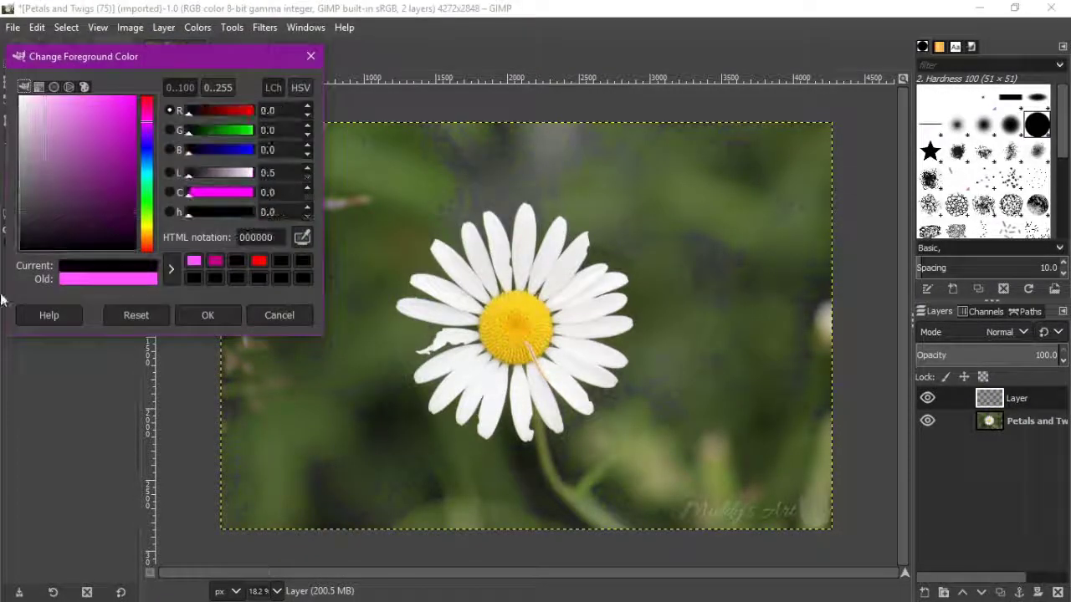
{"action": "left_click", "coordinate": [195, 311]}
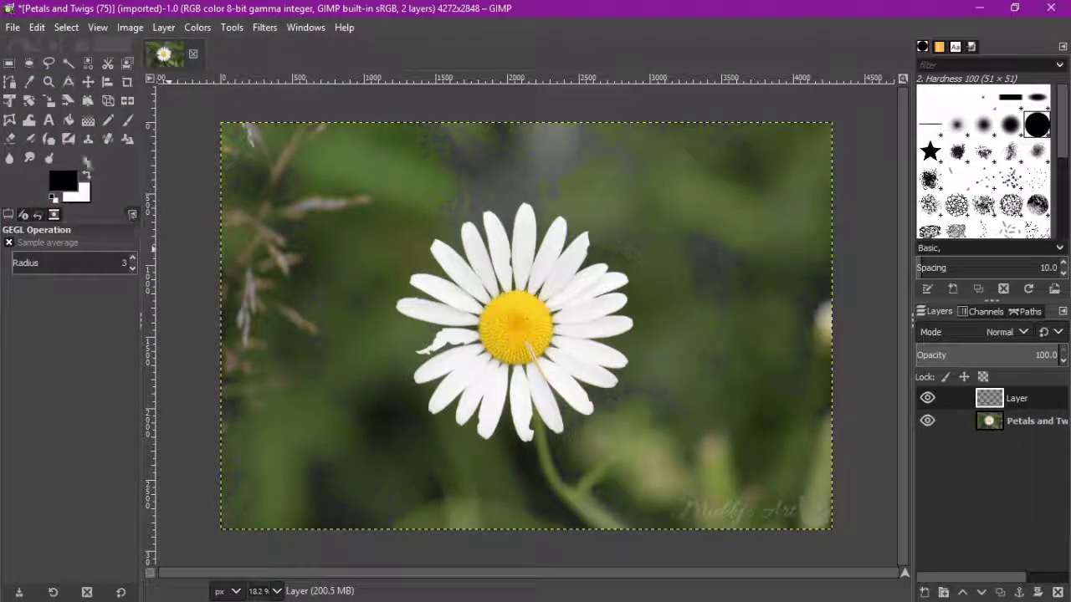
Paint the new layer black with the hard Paintbrush at size 400, leaving only the daisy's yellow centre uncovered
{"action": "left_click", "coordinate": [126, 122]}
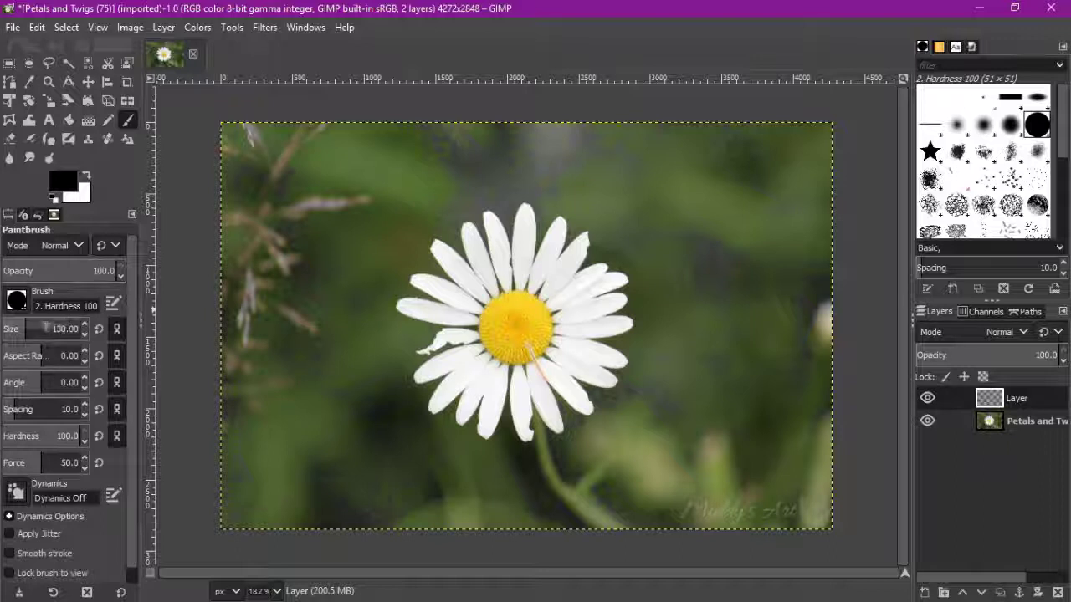
{"action": "left_click", "coordinate": [85, 323]}
{"action": "left_click_drag", "start_coordinate": [85, 321], "coordinate": [84, 321]}
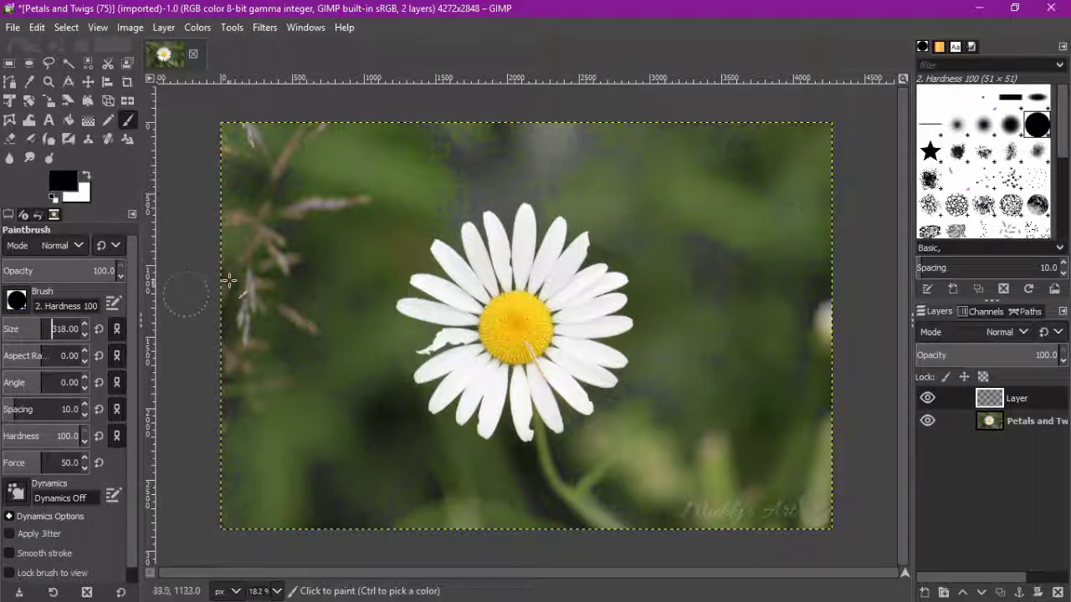
{"action": "left_click_drag", "start_coordinate": [85, 322], "coordinate": [84, 328]}
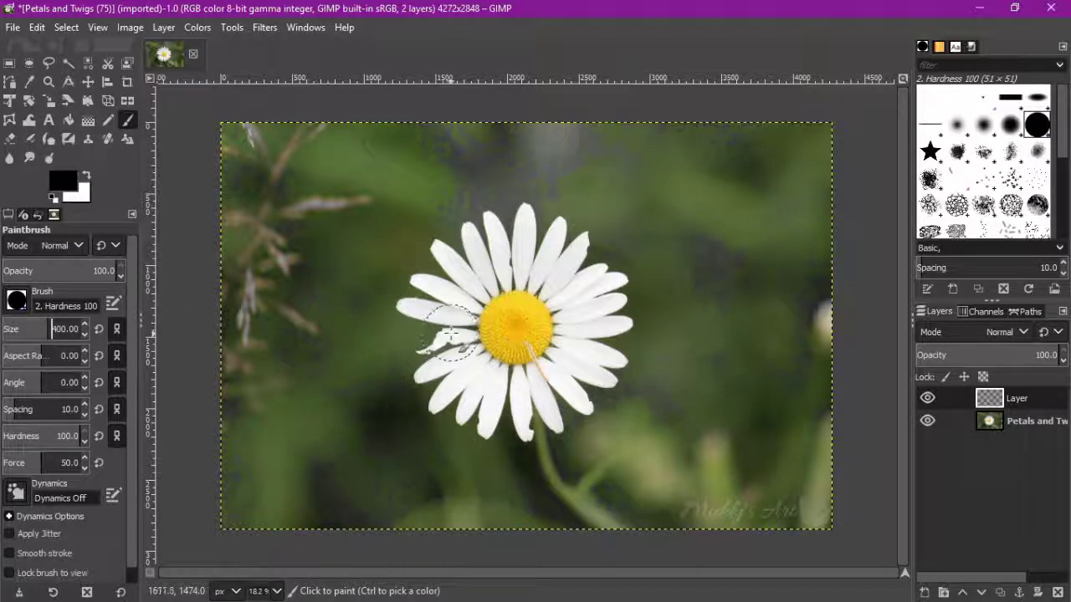
{"action": "mouse_move", "coordinate": [448, 332]}
{"action": "left_mouse_down"}
{"action": "mouse_move", "coordinate": [445, 304]}
{"action": "mouse_move", "coordinate": [422, 344]}
{"action": "mouse_move", "coordinate": [364, 283]}
{"action": "mouse_move", "coordinate": [364, 230]}
{"action": "mouse_move", "coordinate": [311, 379]}
{"action": "mouse_move", "coordinate": [293, 381]}
{"action": "mouse_move", "coordinate": [266, 230]}
{"action": "mouse_move", "coordinate": [203, 376]}
{"action": "left_mouse_up"}
{"action": "mouse_move", "coordinate": [446, 308]}
{"action": "left_mouse_down"}
{"action": "mouse_move", "coordinate": [490, 259]}
{"action": "mouse_move", "coordinate": [490, 211]}
{"action": "mouse_move", "coordinate": [399, 236]}
{"action": "mouse_move", "coordinate": [588, 147]}
{"action": "mouse_move", "coordinate": [299, 131]}
{"action": "mouse_move", "coordinate": [193, 229]}
{"action": "mouse_move", "coordinate": [430, 187]}
{"action": "mouse_move", "coordinate": [232, 168]}
{"action": "mouse_move", "coordinate": [253, 166]}
{"action": "mouse_move", "coordinate": [380, 313]}
{"action": "mouse_move", "coordinate": [370, 359]}
{"action": "mouse_move", "coordinate": [429, 359]}
{"action": "mouse_move", "coordinate": [550, 429]}
{"action": "mouse_move", "coordinate": [489, 512]}
{"action": "mouse_move", "coordinate": [437, 402]}
{"action": "mouse_move", "coordinate": [382, 371]}
{"action": "mouse_move", "coordinate": [335, 397]}
{"action": "mouse_move", "coordinate": [251, 502]}
{"action": "left_mouse_up"}
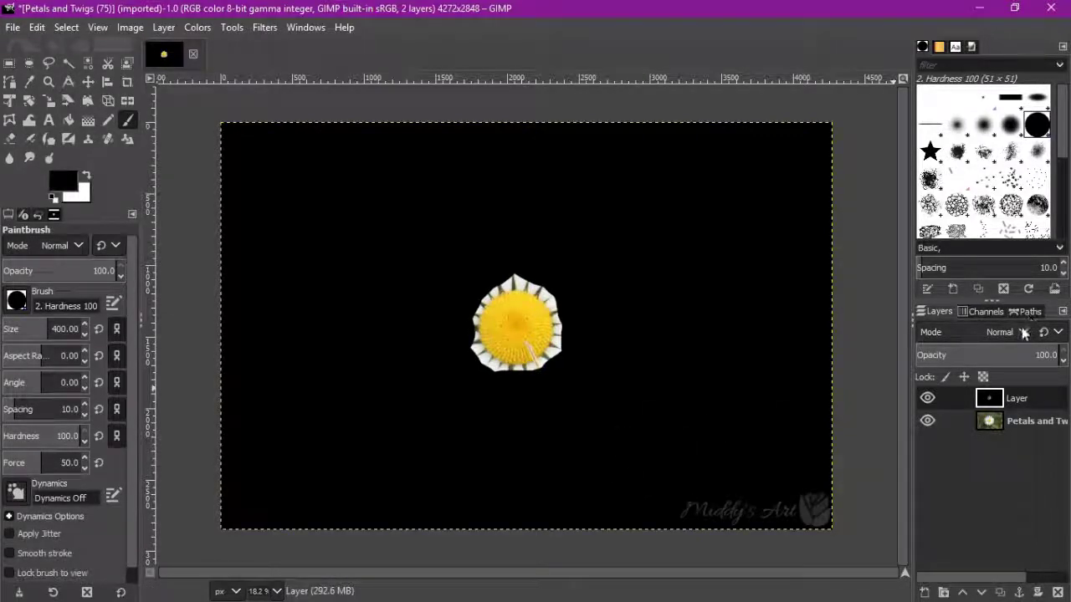
Try the LCh Color blend mode on the black painted layer and switch it to HSL Color
{"action": "left_click", "coordinate": [1023, 333]}
{"action": "scroll", "coordinate": [984, 249], "scroll_direction": "down", "scroll_amount": 4}
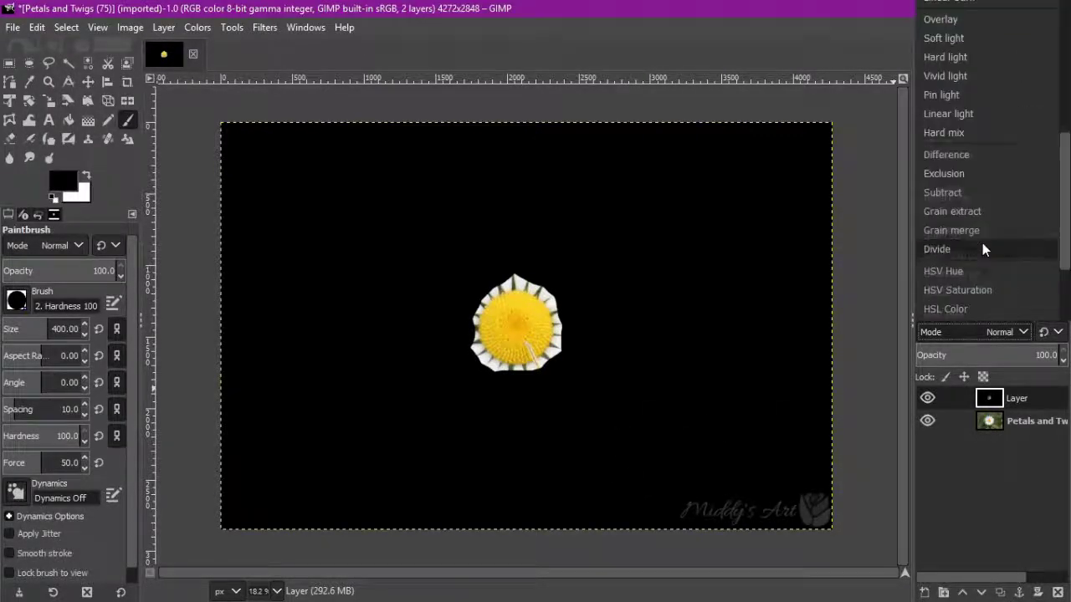
{"action": "scroll", "coordinate": [984, 249], "scroll_direction": "down", "scroll_amount": 3}
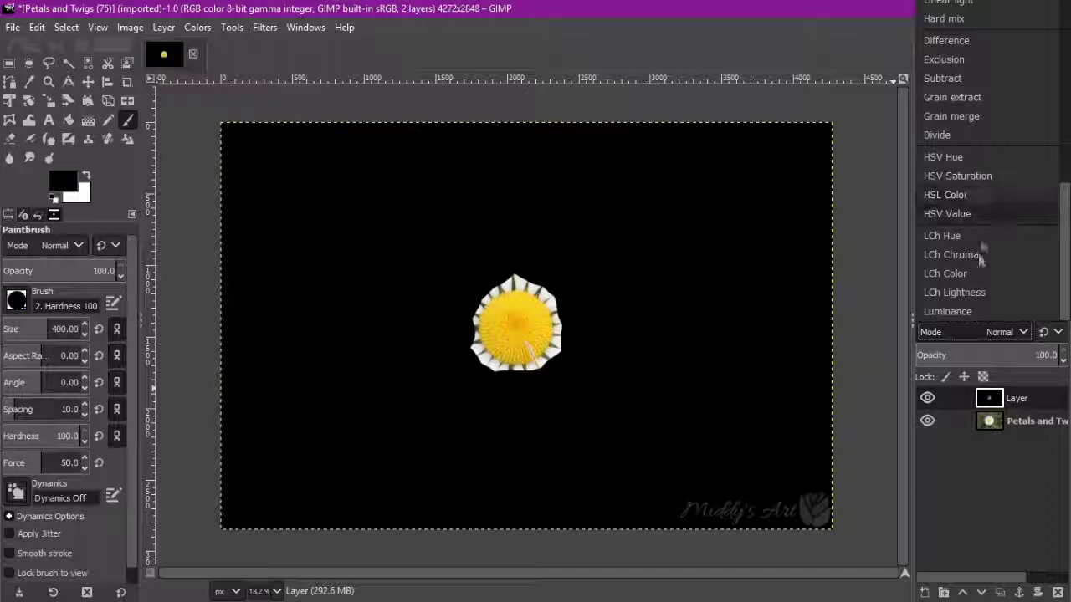
{"action": "left_click", "coordinate": [976, 276]}
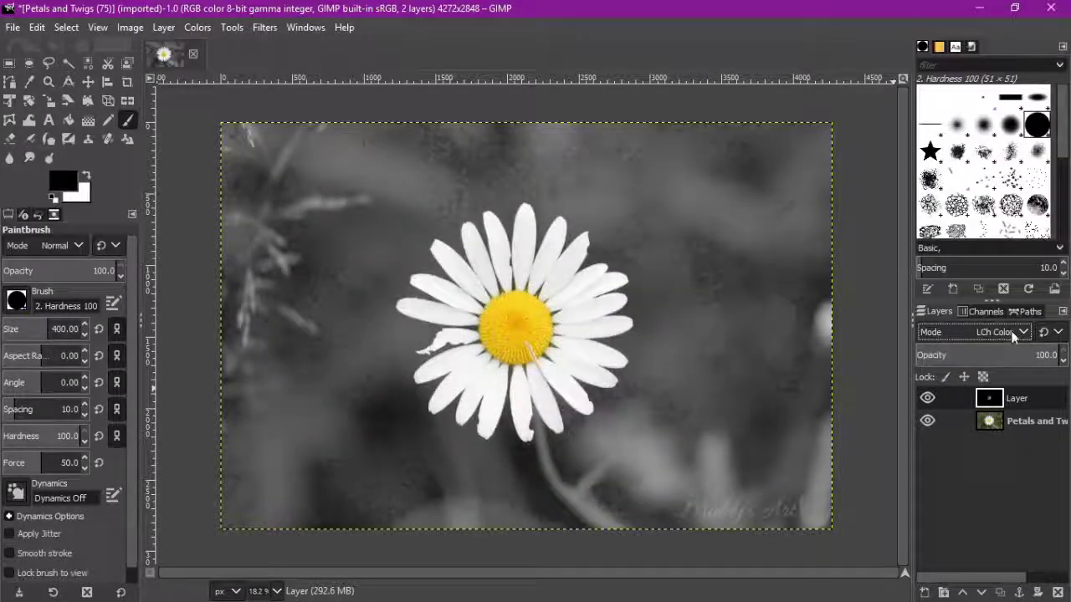
{"action": "left_click", "coordinate": [1010, 335]}
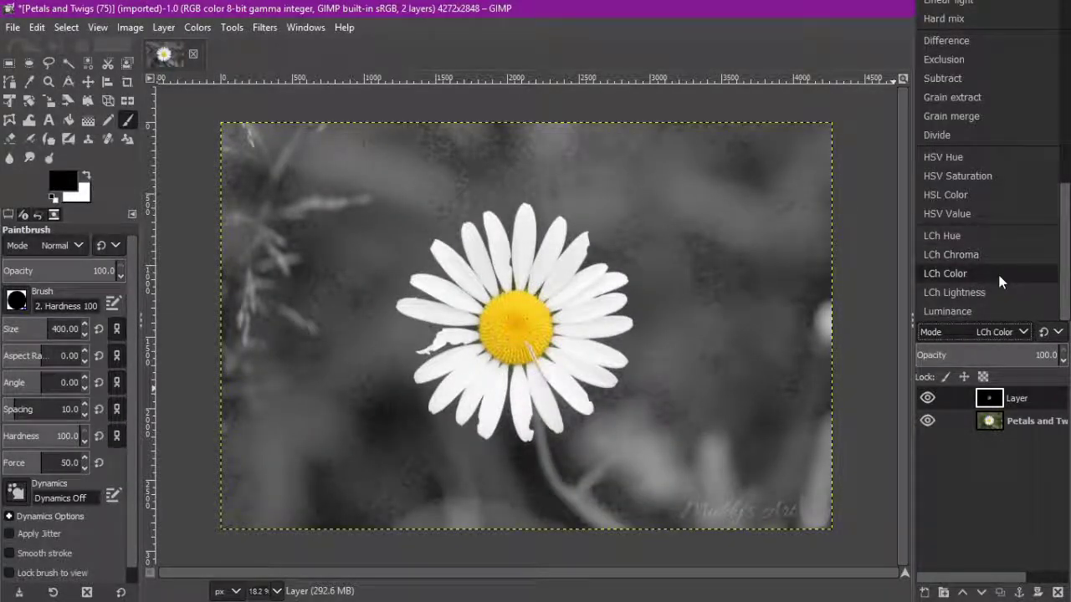
{"action": "left_click", "coordinate": [963, 195]}
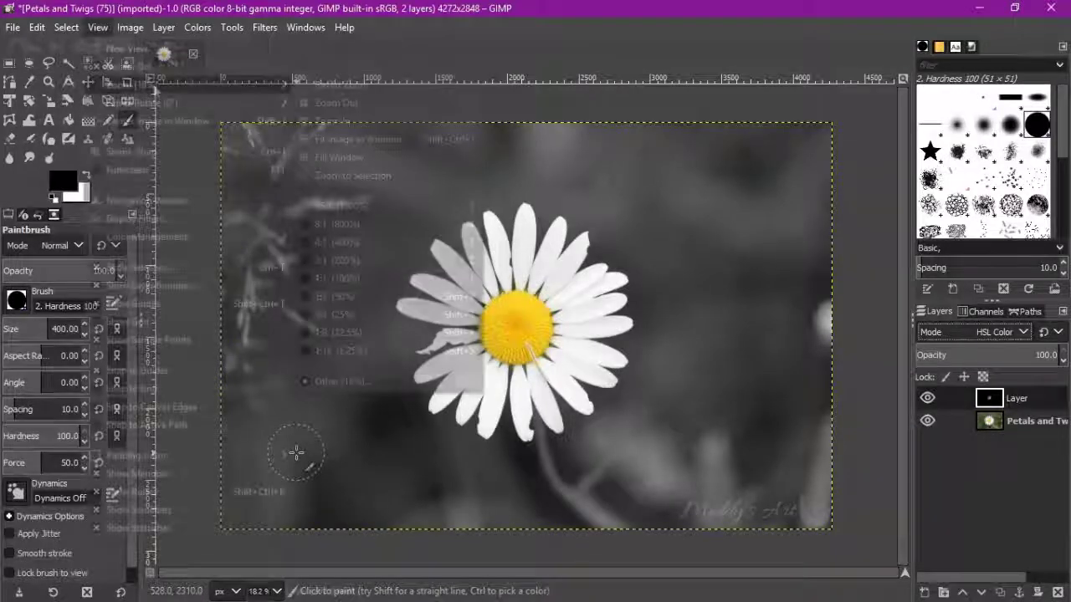
Switch the Paintbrush to the soft 2. Hardness 025 brush and reduce its size for work around the flower's centre
{"action": "left_click", "coordinate": [368, 278]}
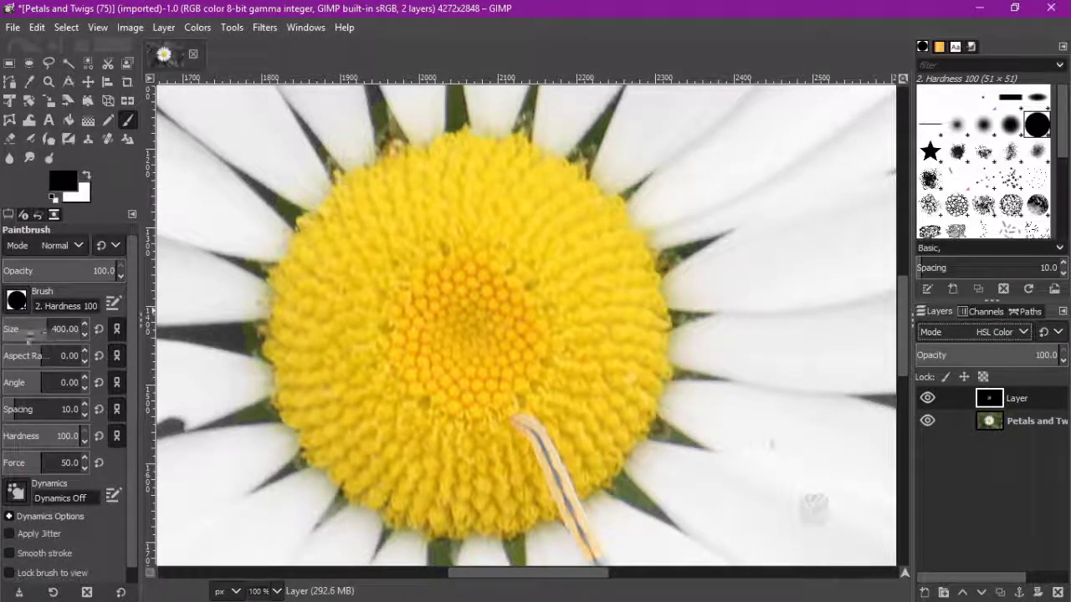
{"action": "left_click_drag", "start_coordinate": [30, 333], "coordinate": [20, 332]}
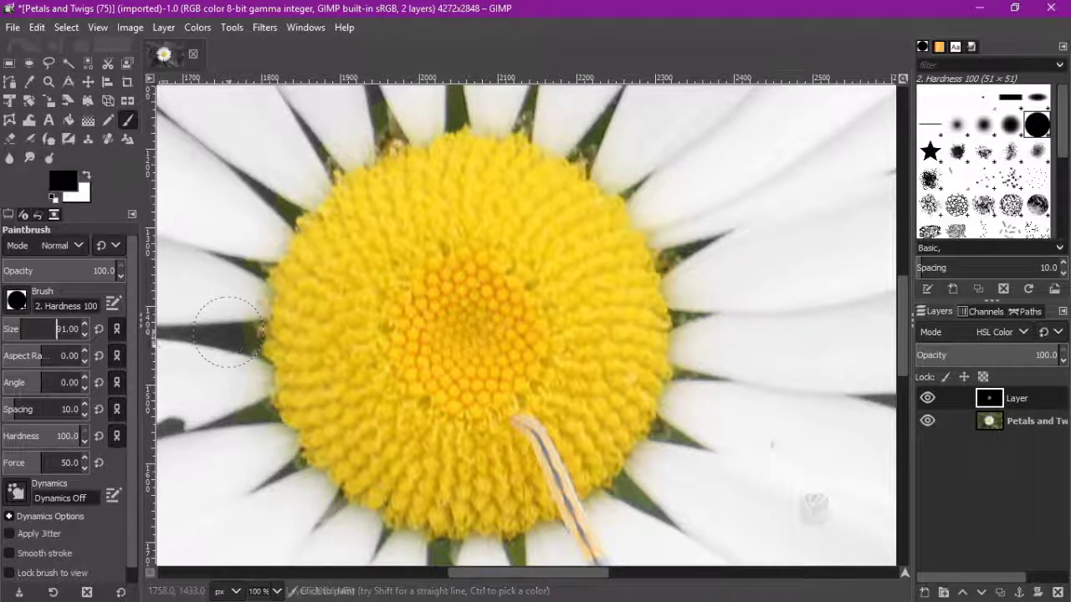
{"action": "left_click_drag", "start_coordinate": [18, 328], "coordinate": [13, 328]}
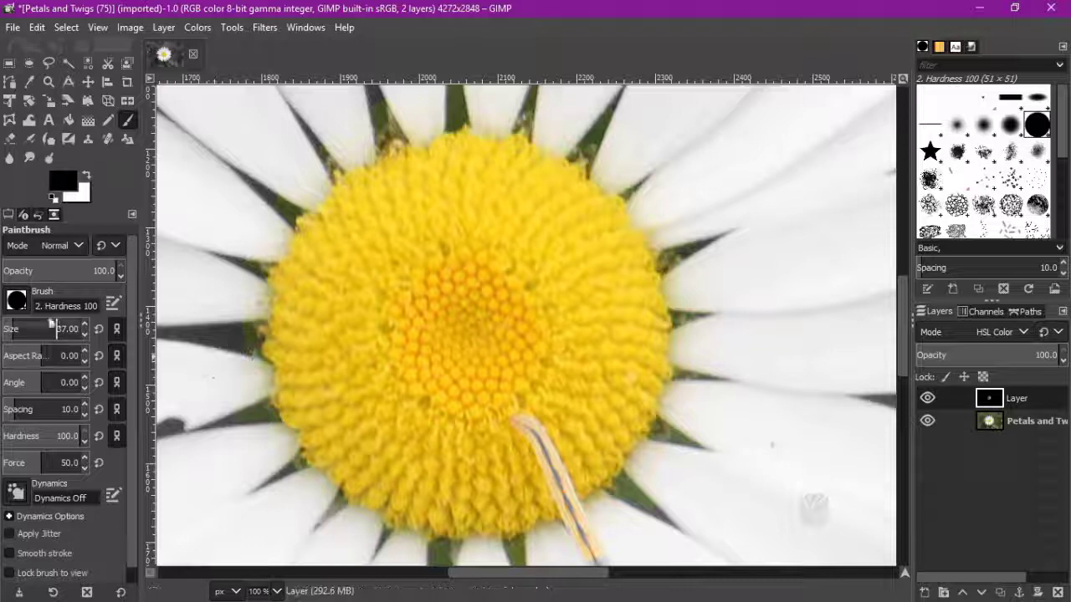
{"action": "left_click", "coordinate": [16, 300]}
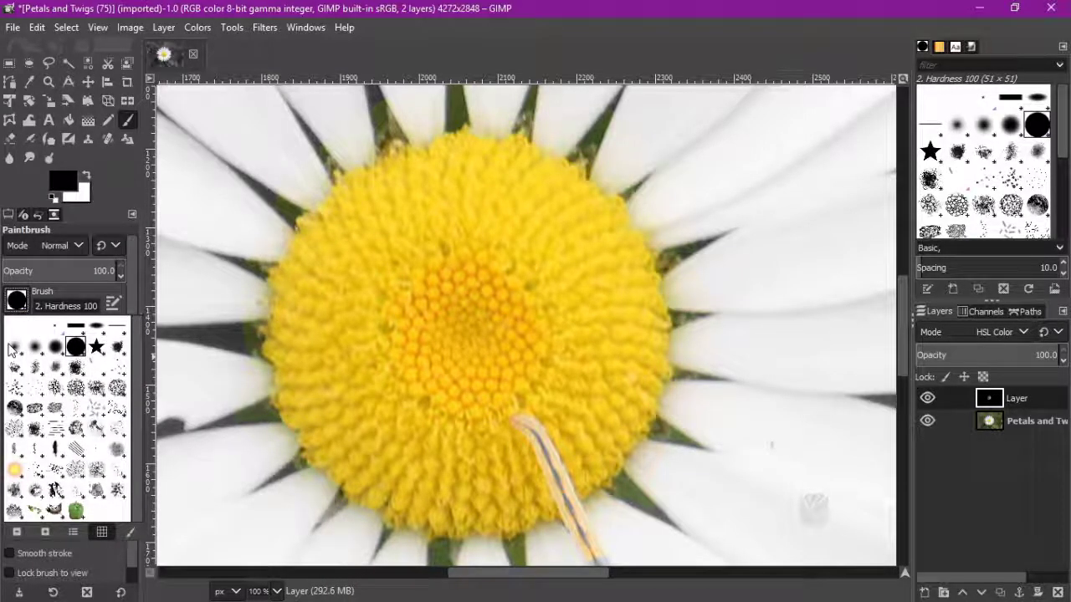
{"action": "left_click", "coordinate": [12, 347]}
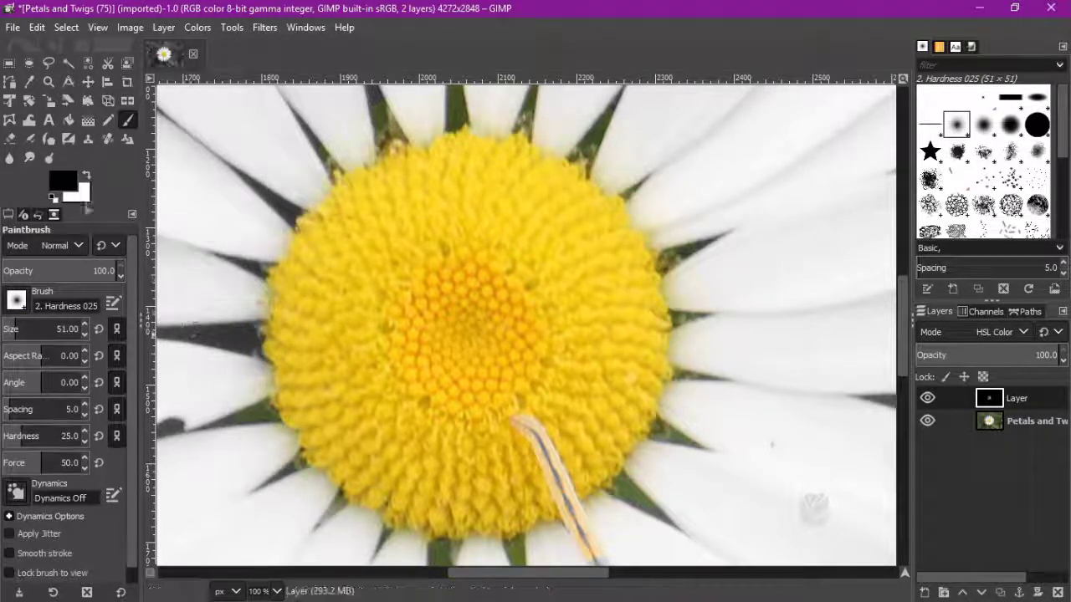
{"action": "left_click", "coordinate": [11, 159]}
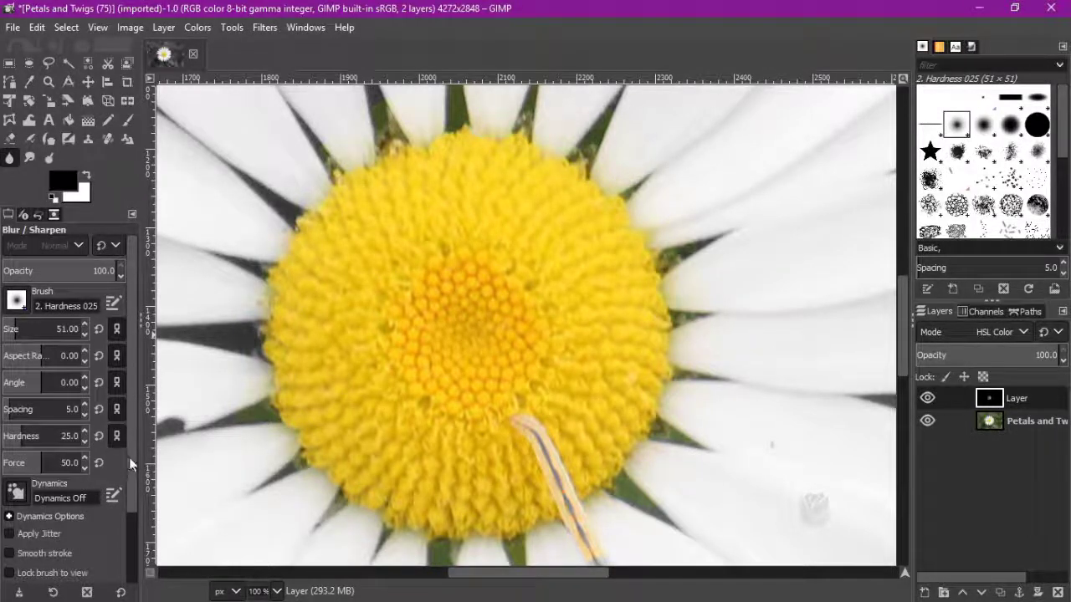
{"action": "scroll", "coordinate": [130, 463], "scroll_direction": "down", "scroll_amount": 3}
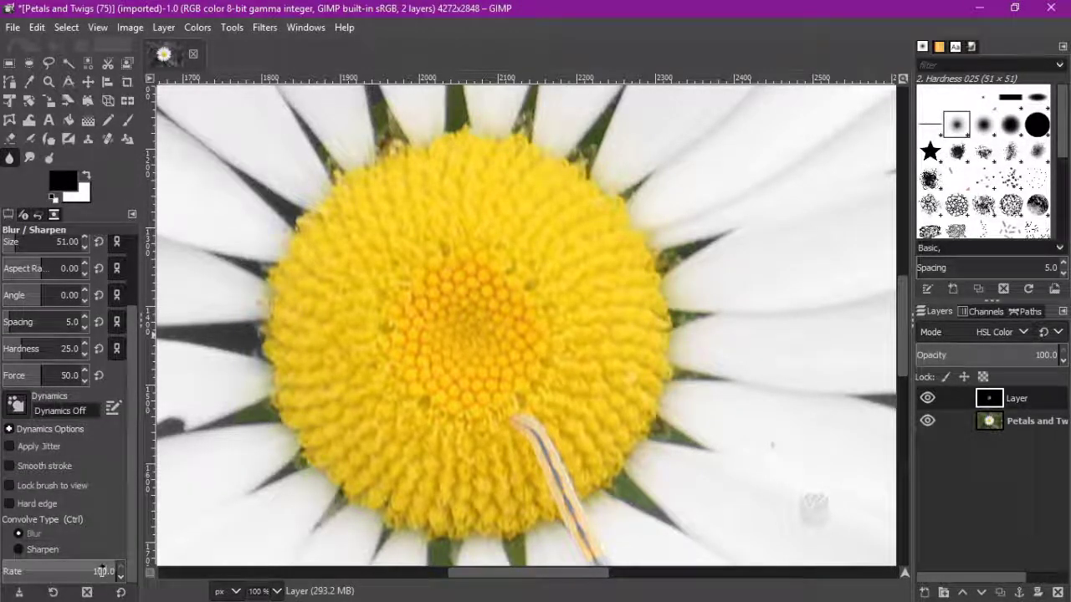
{"action": "left_click", "coordinate": [126, 121]}
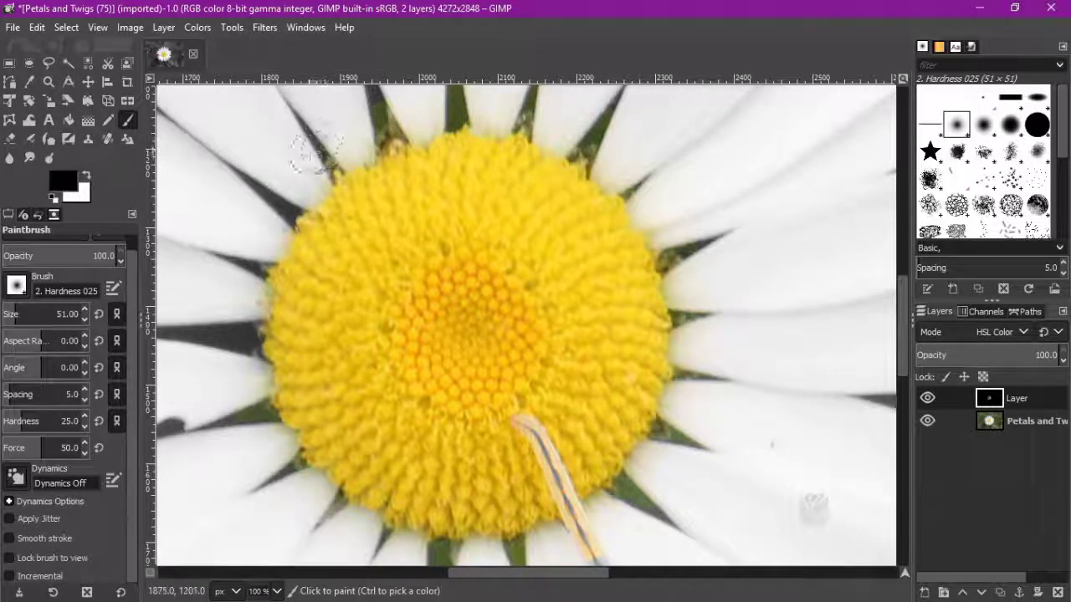
Paint black with the soft brush along the outer edge of the yellow centre to remove leftover colour between the petals
{"action": "left_click", "coordinate": [337, 157]}
{"action": "mouse_move", "coordinate": [306, 182]}
{"action": "left_mouse_down"}
{"action": "mouse_move", "coordinate": [361, 143]}
{"action": "mouse_move", "coordinate": [371, 119]}
{"action": "mouse_move", "coordinate": [401, 111]}
{"action": "mouse_move", "coordinate": [415, 120]}
{"action": "mouse_move", "coordinate": [398, 106]}
{"action": "mouse_move", "coordinate": [440, 108]}
{"action": "mouse_move", "coordinate": [430, 114]}
{"action": "mouse_move", "coordinate": [441, 121]}
{"action": "left_mouse_up"}
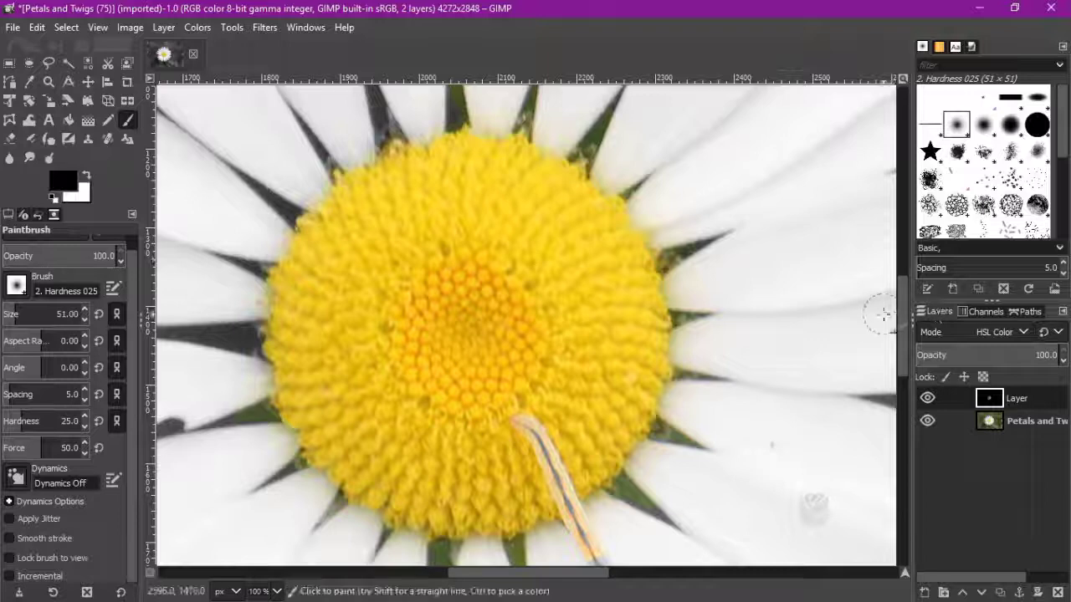
{"action": "scroll", "coordinate": [903, 306], "scroll_direction": "up", "scroll_amount": 2}
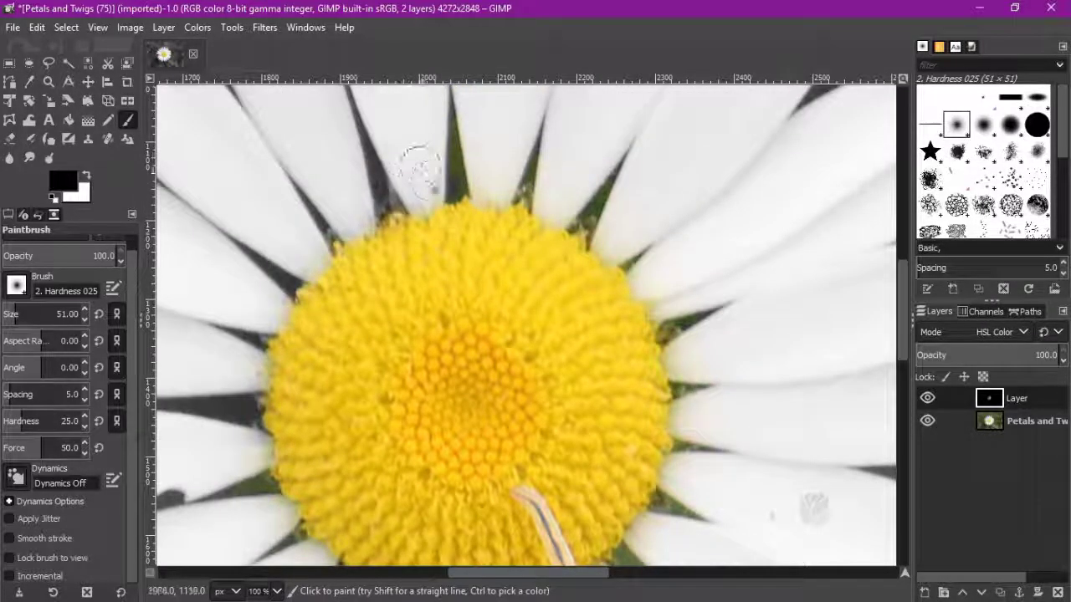
{"action": "scroll", "coordinate": [682, 381], "scroll_direction": "up", "scroll_amount": 1}
{"action": "left_click_drag", "start_coordinate": [681, 380], "coordinate": [652, 321]}
{"action": "mouse_move", "coordinate": [552, 243]}
{"action": "left_mouse_down"}
{"action": "mouse_move", "coordinate": [515, 223]}
{"action": "mouse_move", "coordinate": [542, 237]}
{"action": "left_mouse_up"}
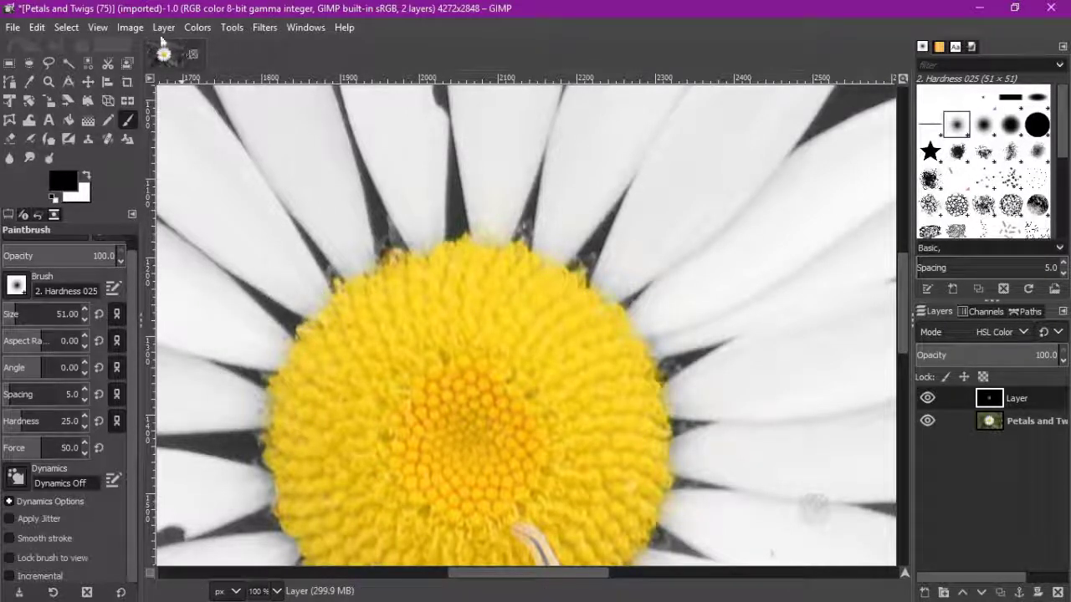
Fit the image in the window and set the original photo layer's Contrast to 5 with Brightness-Contrast
{"action": "left_click", "coordinate": [97, 28]}
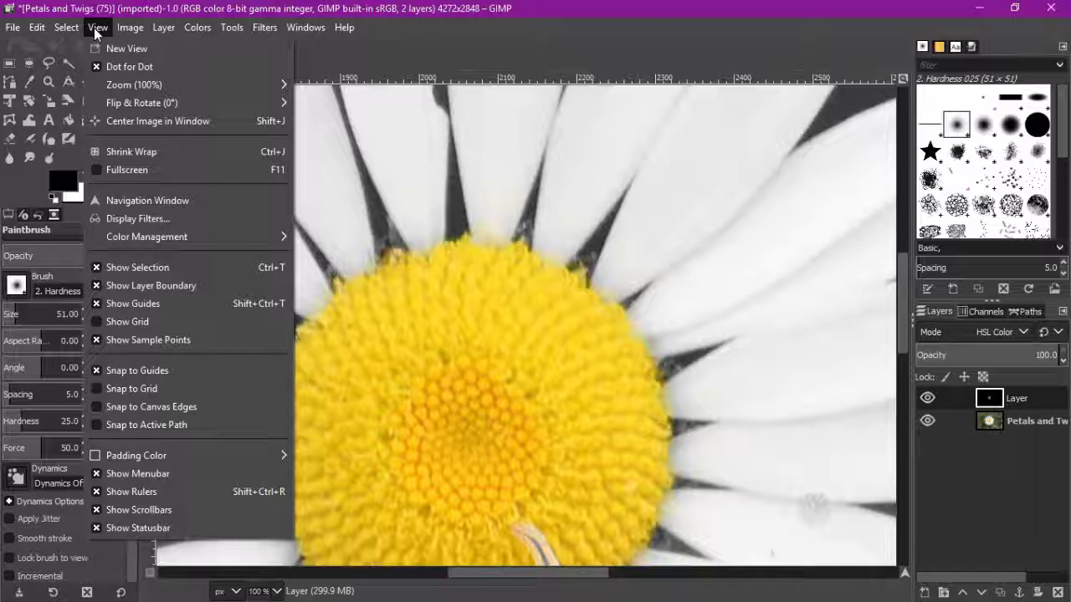
{"action": "mouse_move", "coordinate": [142, 84]}
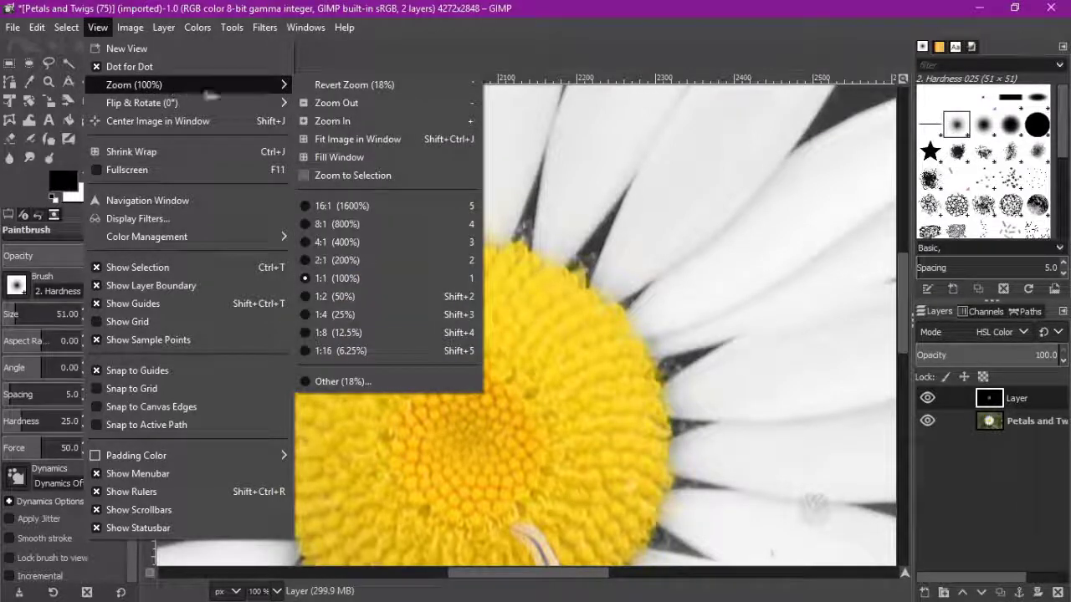
{"action": "left_click", "coordinate": [385, 140]}
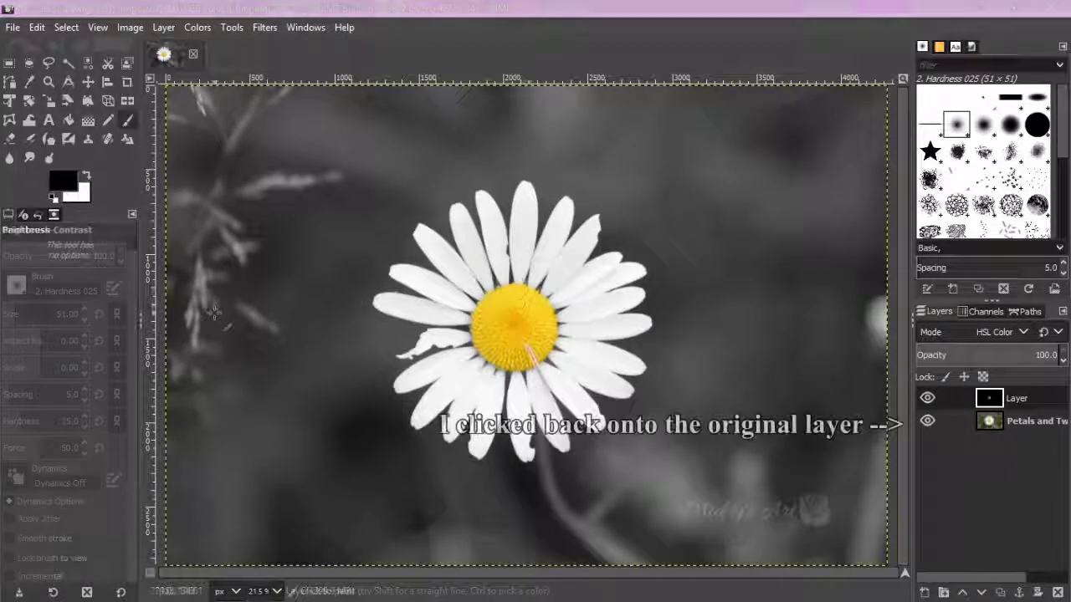
{"action": "left_click", "coordinate": [1033, 420]}
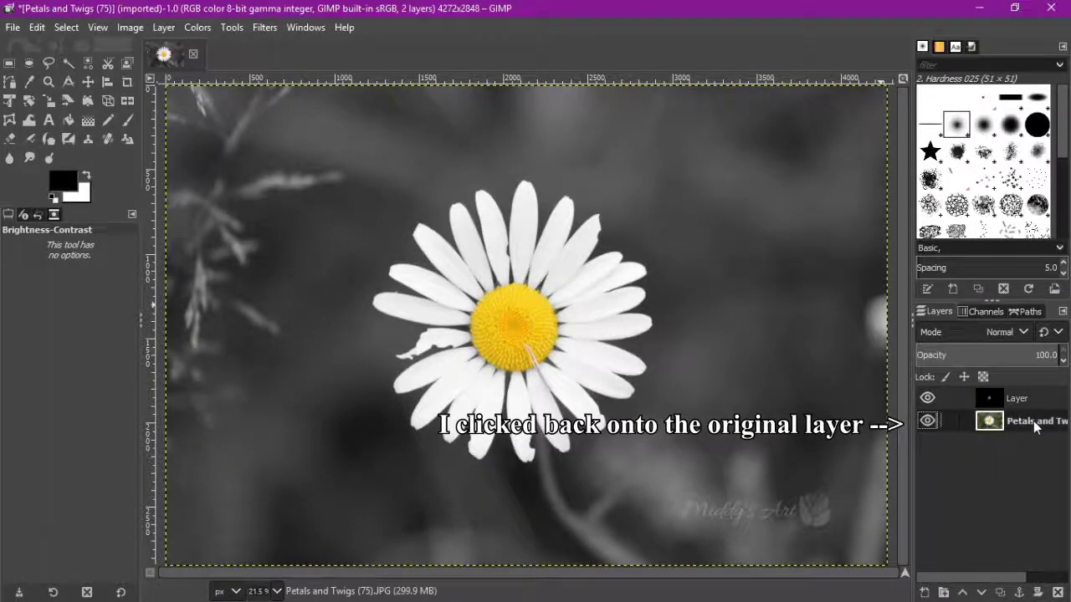
{"action": "left_click", "coordinate": [197, 28]}
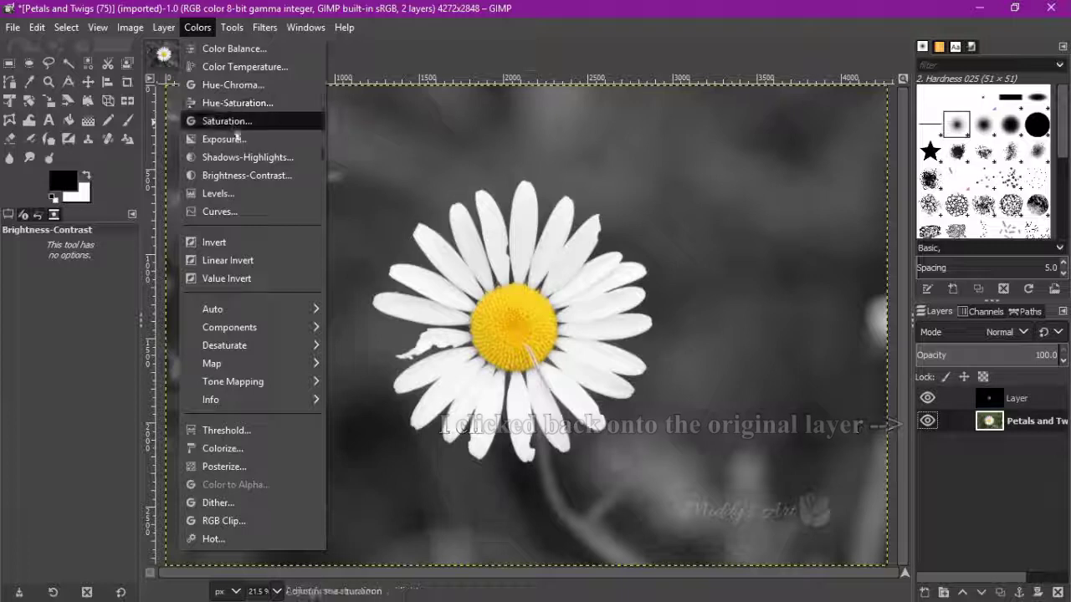
{"action": "left_click", "coordinate": [240, 174]}
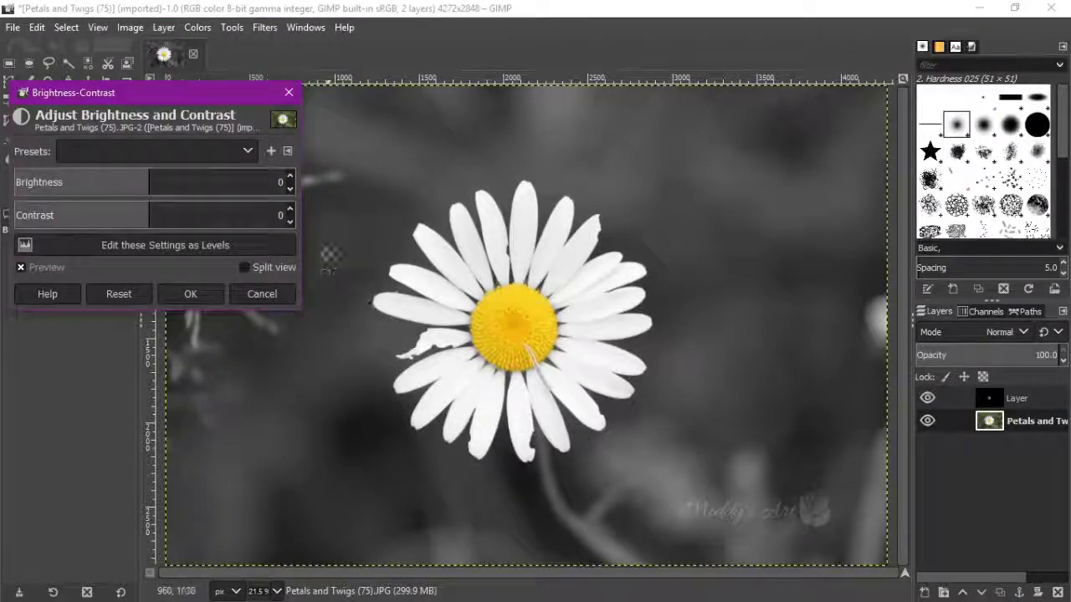
{"action": "left_click", "coordinate": [290, 210]}
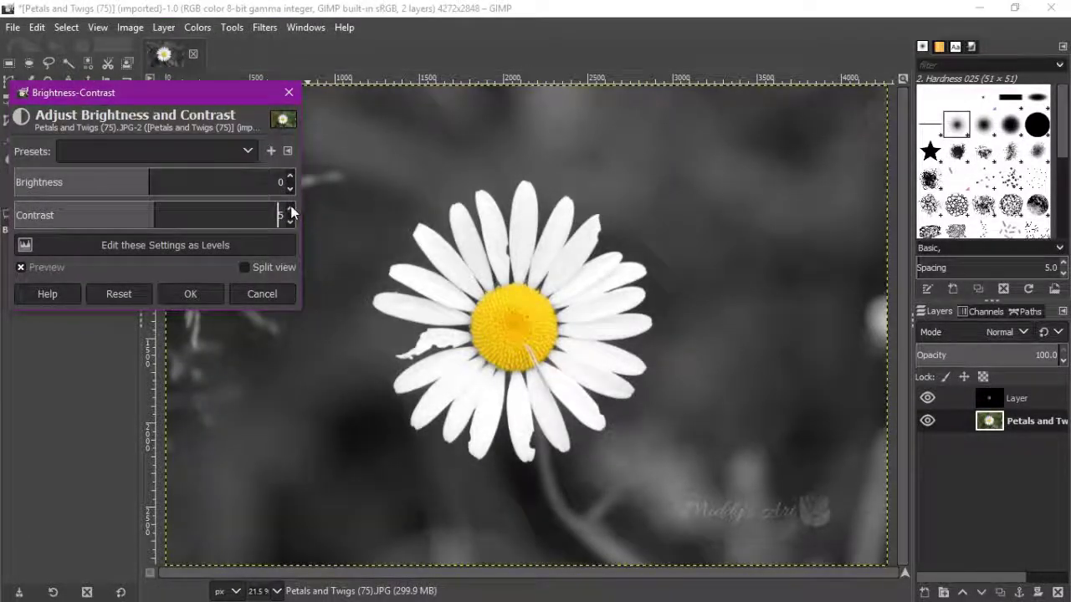
Compare the photo with and without the contrast adjustment and apply it
{"action": "left_click", "coordinate": [81, 269]}
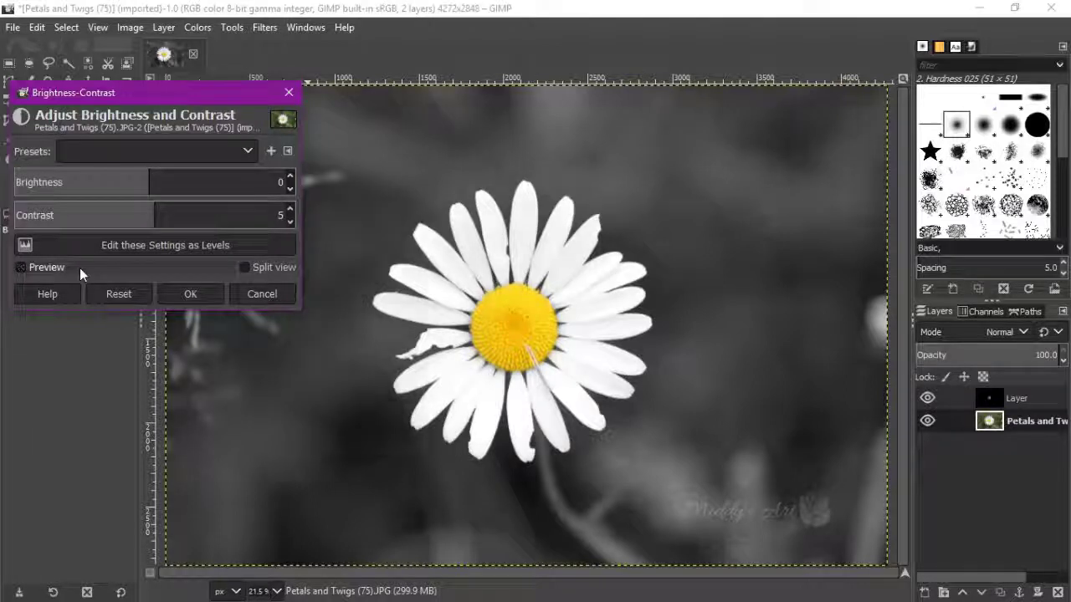
{"action": "left_click", "coordinate": [79, 268]}
{"action": "left_click", "coordinate": [80, 267]}
{"action": "left_click", "coordinate": [80, 267]}
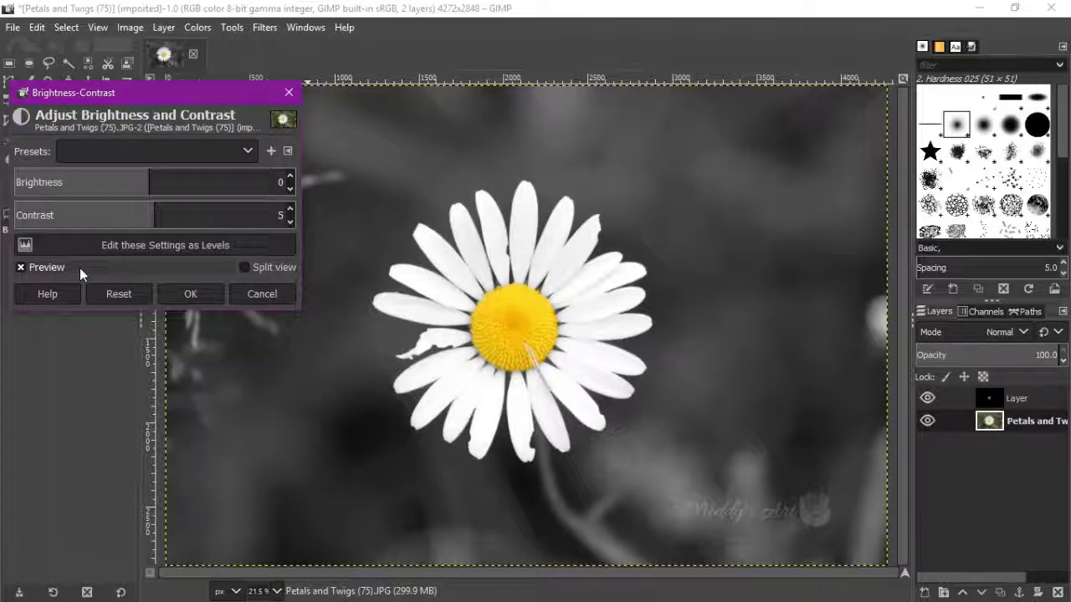
{"action": "left_click", "coordinate": [182, 293]}
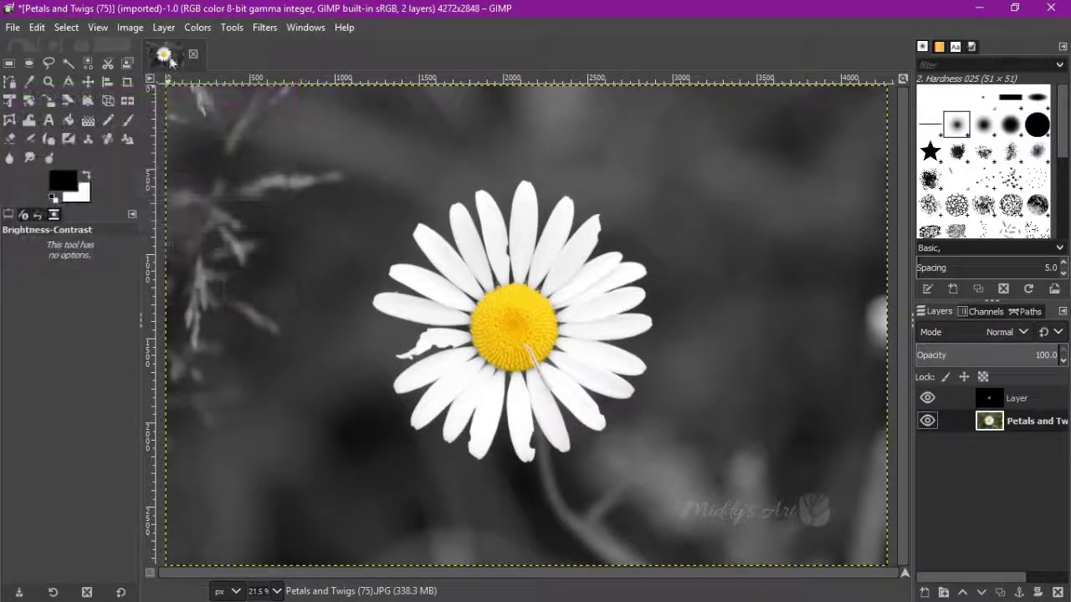
{"action": "left_click", "coordinate": [197, 28]}
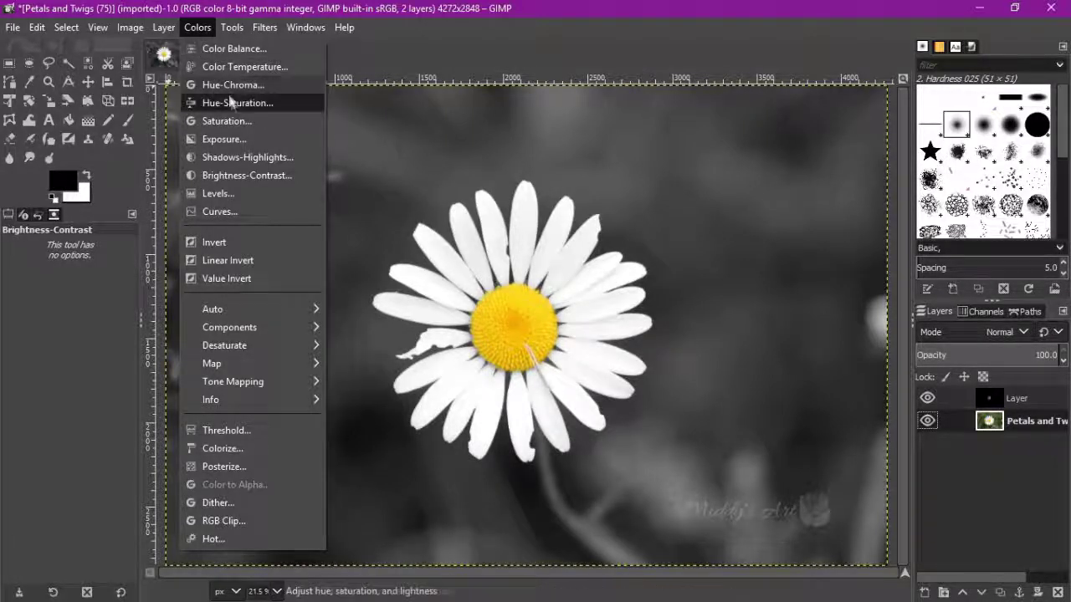
{"action": "left_click", "coordinate": [231, 122]}
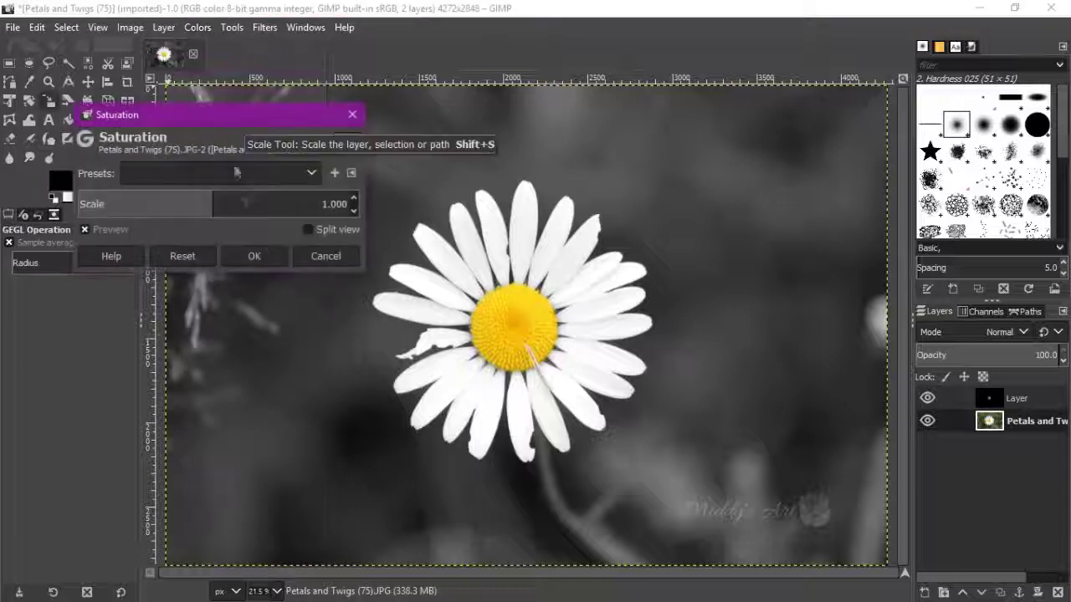
{"action": "left_click", "coordinate": [323, 257]}
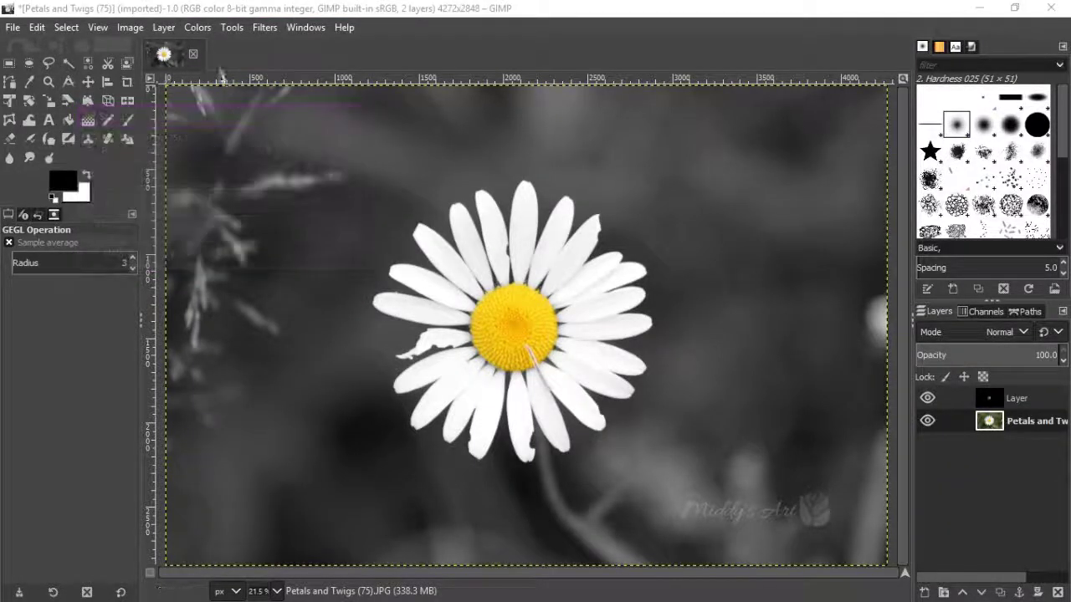
Start a Hue-Saturation adjustment on the original photo layer, raise Saturation to 30, and compare the preview with the unadjusted photo
{"action": "left_click", "coordinate": [198, 29]}
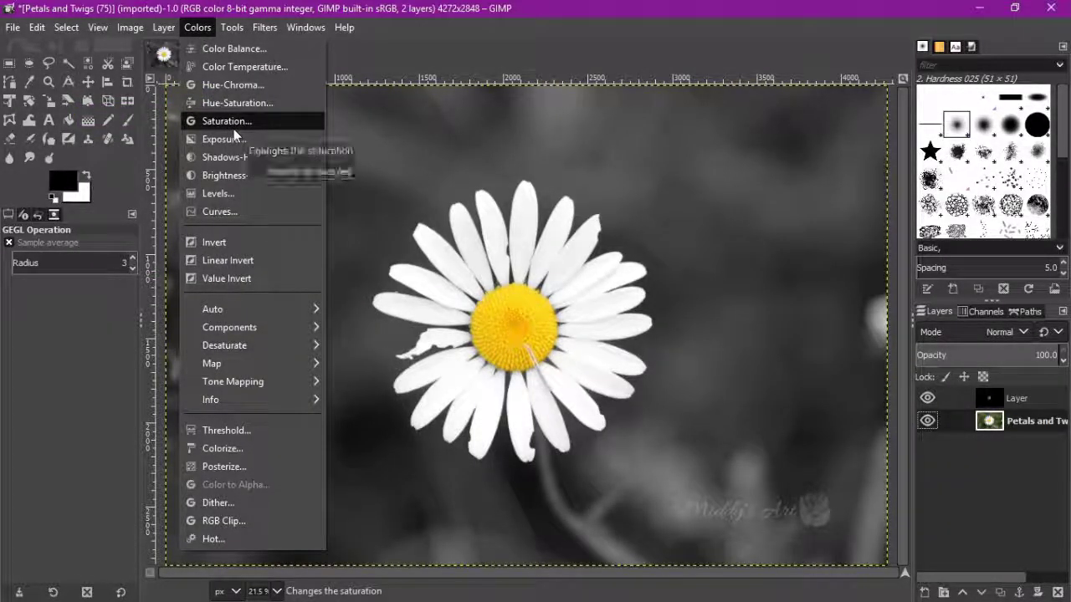
{"action": "left_click", "coordinate": [237, 103]}
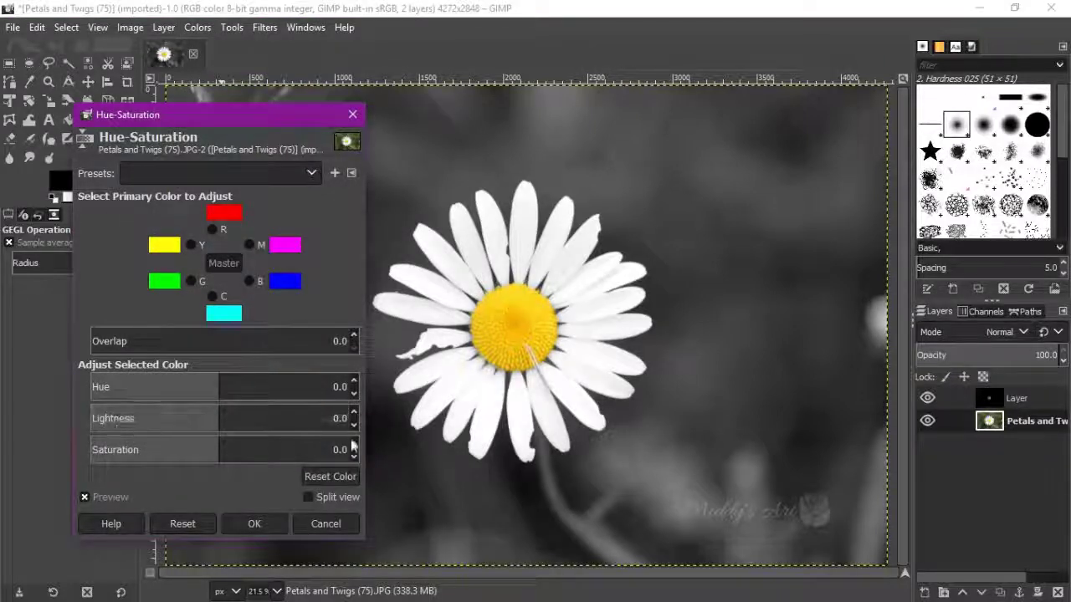
{"action": "scroll", "coordinate": [355, 450], "scroll_direction": "up", "scroll_amount": 13}
{"action": "scroll", "coordinate": [354, 449], "scroll_direction": "up", "scroll_amount": 13}
{"action": "scroll", "coordinate": [354, 449], "scroll_direction": "up", "scroll_amount": 1}
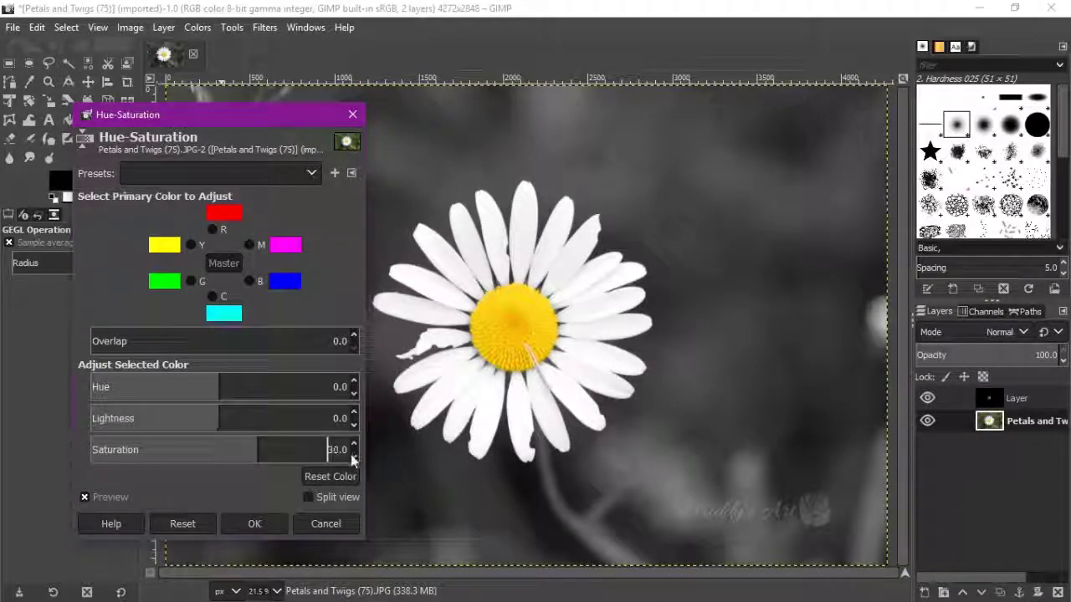
{"action": "left_click", "coordinate": [85, 498]}
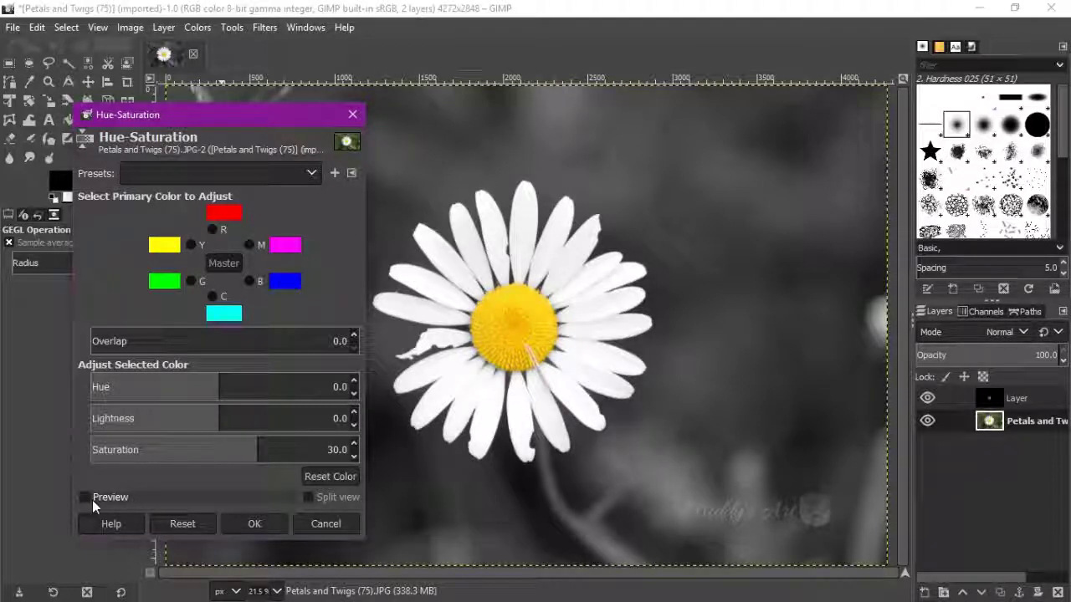
{"action": "left_click", "coordinate": [92, 500]}
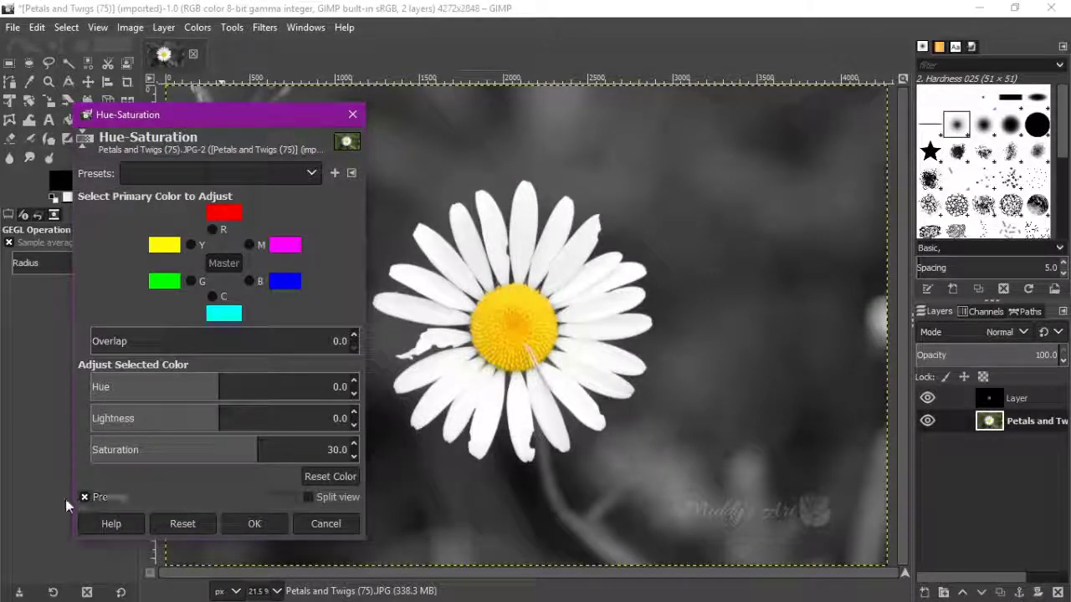
Reduce the Saturation in the Hue-Saturation adjustment to 20
{"action": "left_click", "coordinate": [355, 458]}
{"action": "left_click", "coordinate": [355, 459]}
{"action": "left_click", "coordinate": [355, 459]}
{"action": "left_click", "coordinate": [354, 459]}
{"action": "left_click", "coordinate": [355, 458]}
{"action": "left_click", "coordinate": [355, 459]}
{"action": "left_click", "coordinate": [354, 459]}
{"action": "left_click", "coordinate": [355, 458]}
{"action": "left_click", "coordinate": [355, 458]}
{"action": "left_click", "coordinate": [354, 458]}
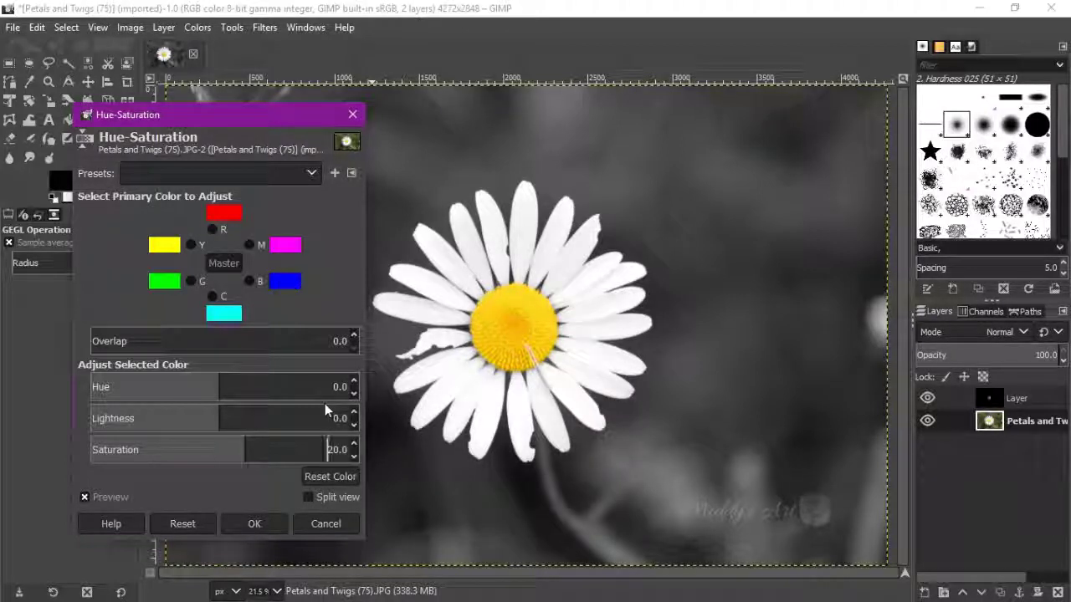
Try negative and positive Hue shifts on the yellow centre, including -2.0 and 4.0
{"action": "left_click", "coordinate": [354, 381]}
{"action": "left_click", "coordinate": [354, 382]}
{"action": "left_click", "coordinate": [354, 381]}
{"action": "left_click", "coordinate": [354, 382]}
{"action": "left_click", "coordinate": [354, 382]}
{"action": "left_click", "coordinate": [353, 393]}
{"action": "left_click", "coordinate": [354, 393]}
{"action": "left_click", "coordinate": [354, 393]}
{"action": "left_click", "coordinate": [354, 393]}
{"action": "left_click", "coordinate": [354, 393]}
{"action": "left_click", "coordinate": [353, 393]}
{"action": "left_click", "coordinate": [354, 393]}
{"action": "left_click", "coordinate": [354, 393]}
{"action": "left_click", "coordinate": [354, 394]}
{"action": "left_click", "coordinate": [353, 393]}
{"action": "left_click", "coordinate": [354, 393]}
{"action": "left_click", "coordinate": [353, 383]}
{"action": "left_click", "coordinate": [354, 383]}
{"action": "left_click", "coordinate": [354, 383]}
{"action": "left_click", "coordinate": [354, 383]}
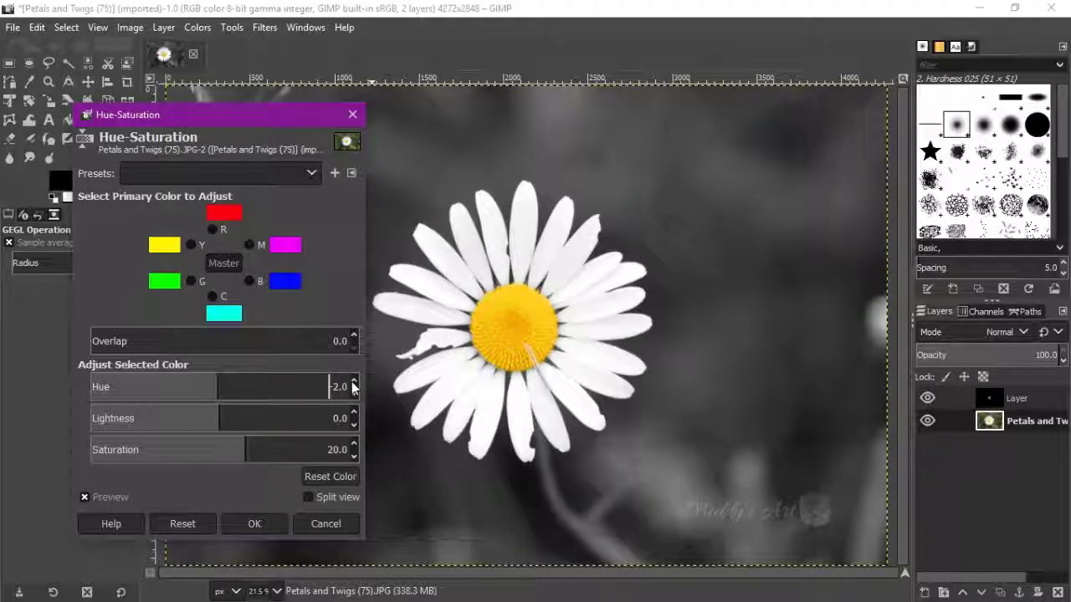
{"action": "left_click", "coordinate": [354, 383]}
{"action": "left_click", "coordinate": [354, 383]}
{"action": "left_click", "coordinate": [354, 384]}
{"action": "left_click", "coordinate": [354, 383]}
{"action": "left_click", "coordinate": [354, 383]}
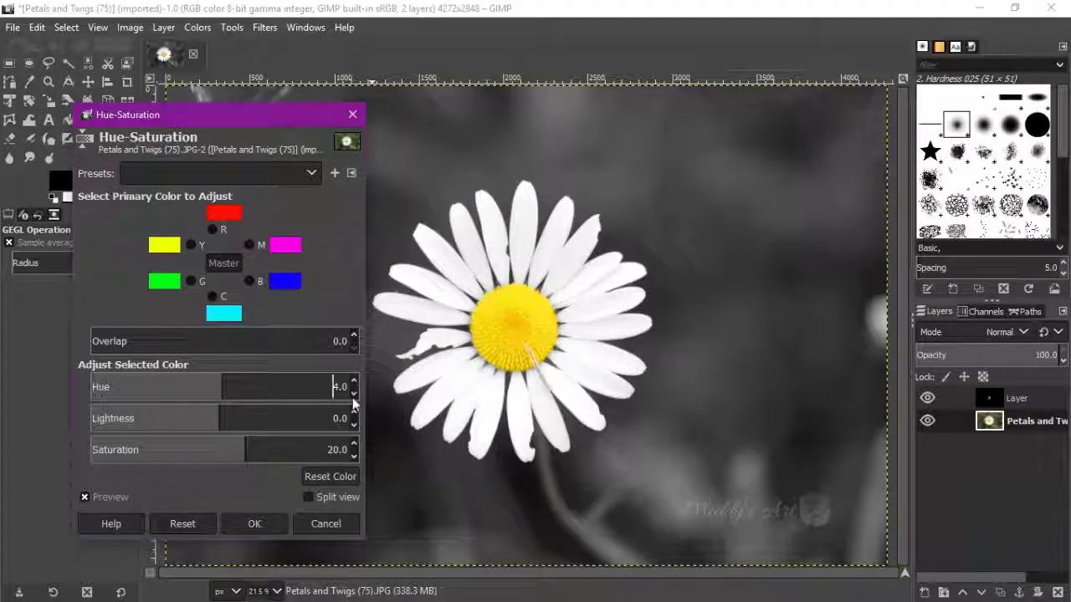
Set the Hue to -2.0, compare the preview with the unadjusted photo, and apply the Hue-Saturation adjustment
{"action": "left_click", "coordinate": [352, 396]}
{"action": "left_click", "coordinate": [352, 396]}
{"action": "left_click", "coordinate": [352, 396]}
{"action": "left_click", "coordinate": [352, 395]}
{"action": "left_click", "coordinate": [352, 395]}
{"action": "left_click", "coordinate": [352, 396]}
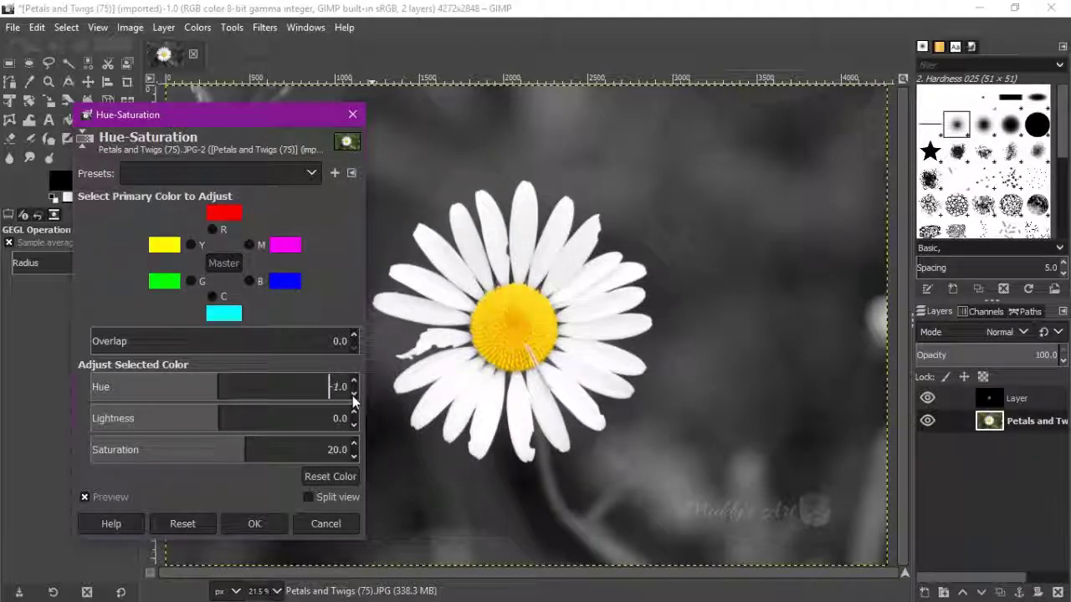
{"action": "left_click", "coordinate": [85, 497]}
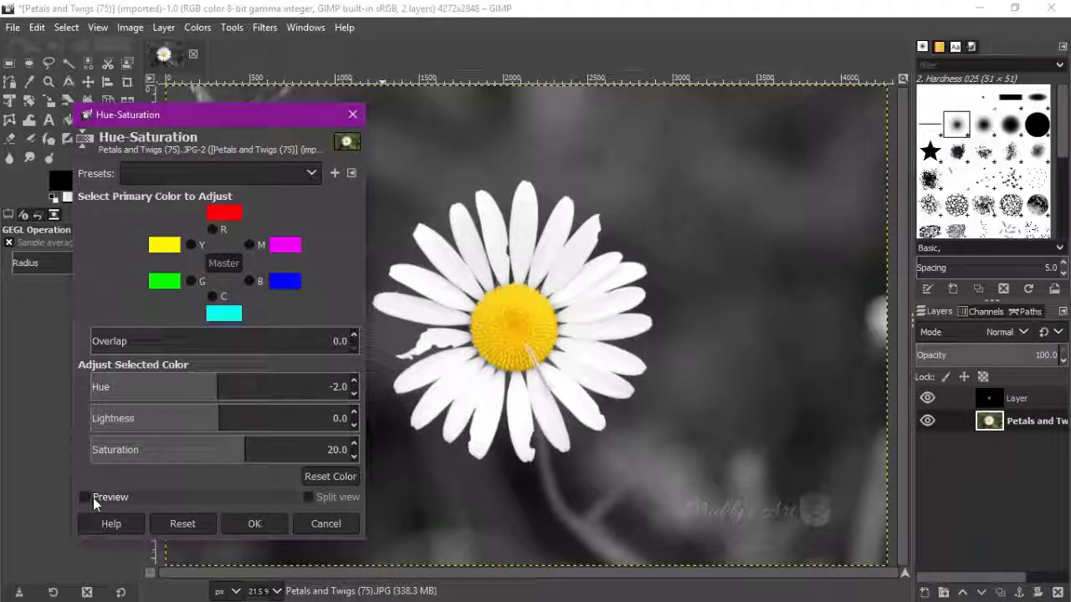
{"action": "left_click", "coordinate": [93, 498]}
{"action": "left_click", "coordinate": [232, 524]}
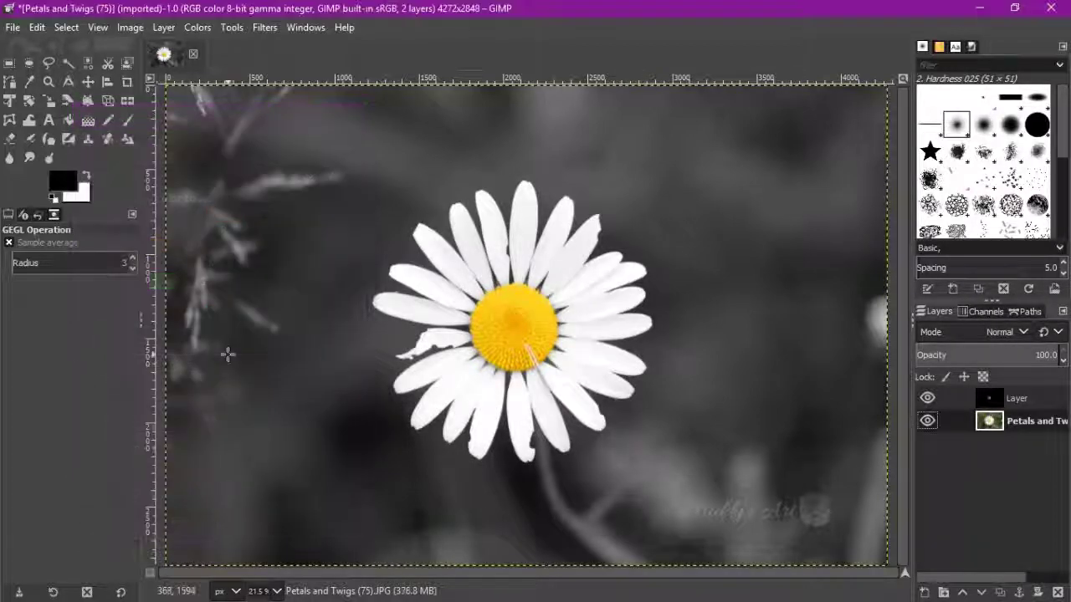